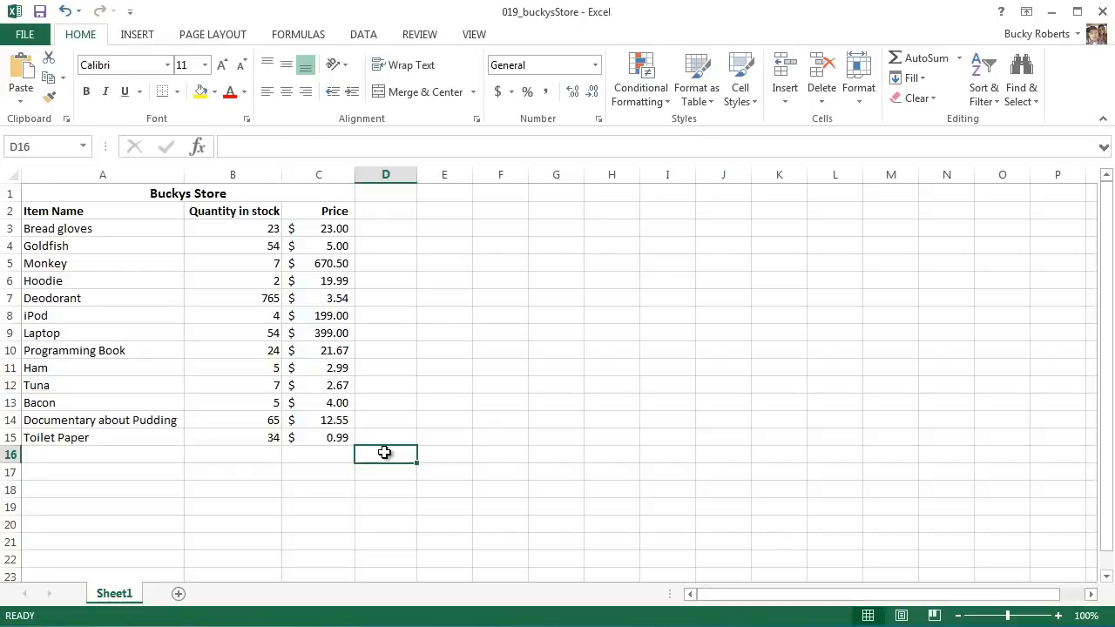
# - Widen column D to about five times its original width
pyautogui.moveTo(417, 175); pyautogui.dragTo(654, 193)
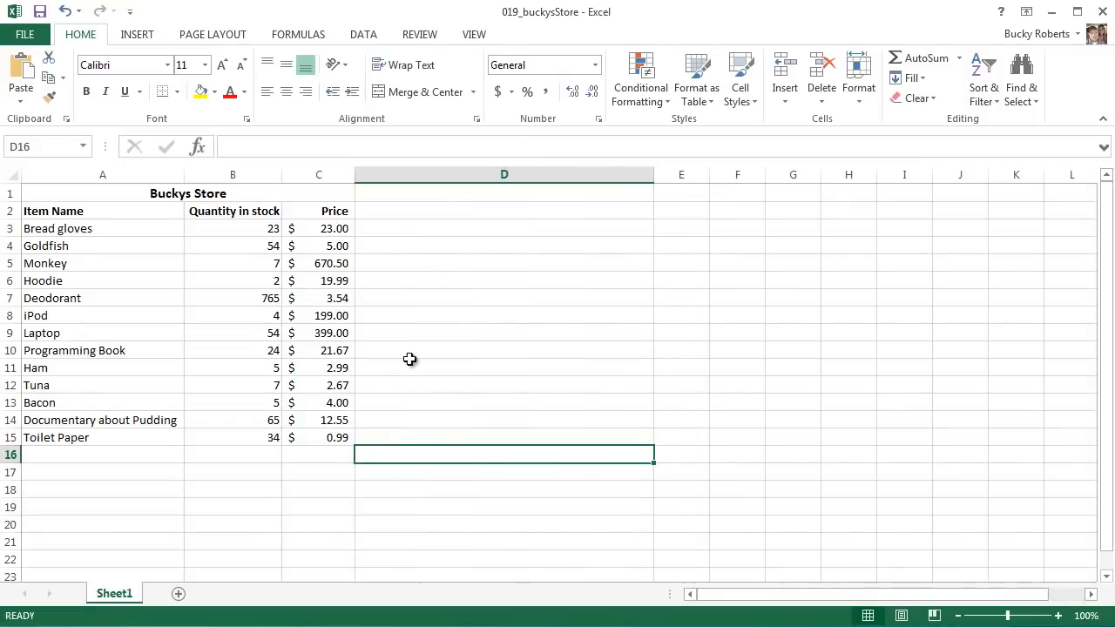
# - Begin a formula in D16 with the text string "The total value of my store is $"
pyautogui.click(461, 145)
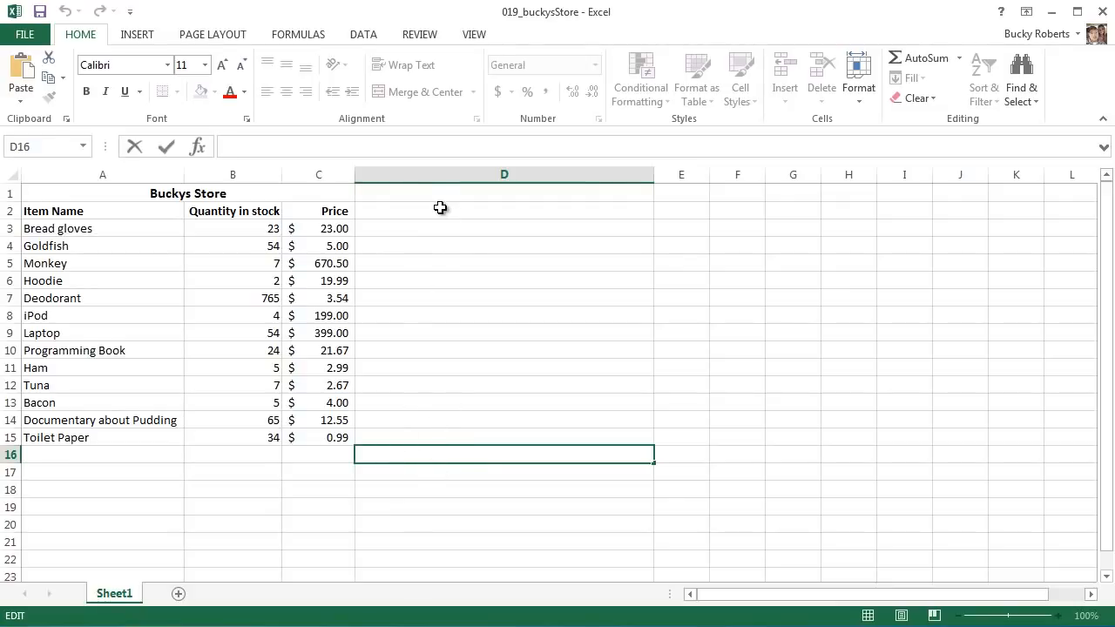
pyautogui.write('=')
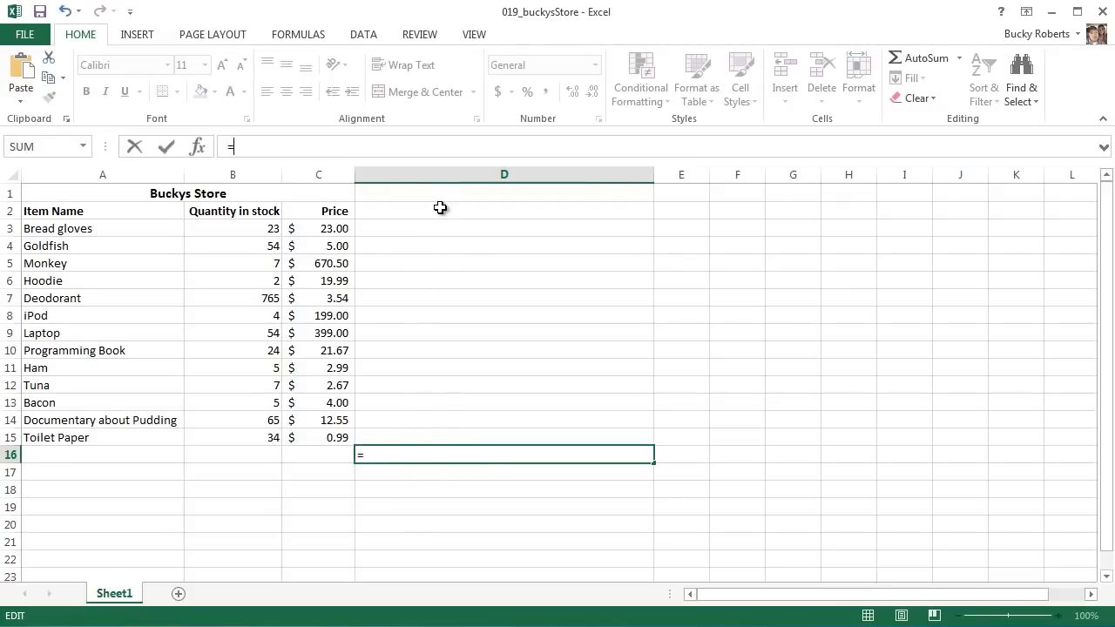
pyautogui.write('""')
pyautogui.write('The total ')
pyautogui.write('value of')
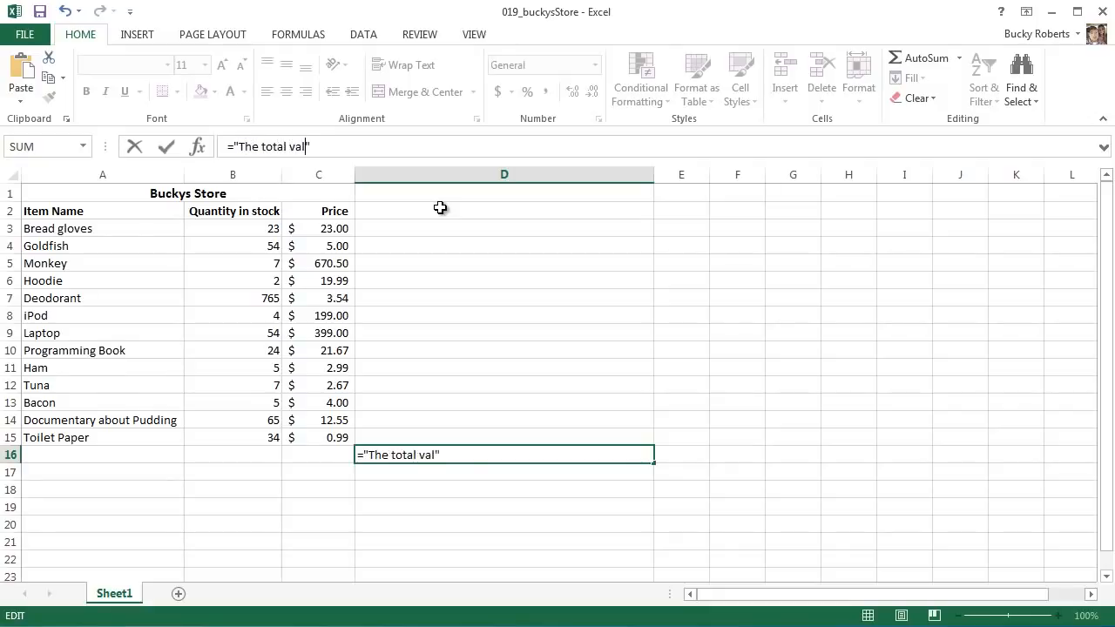
pyautogui.write(' my store is')
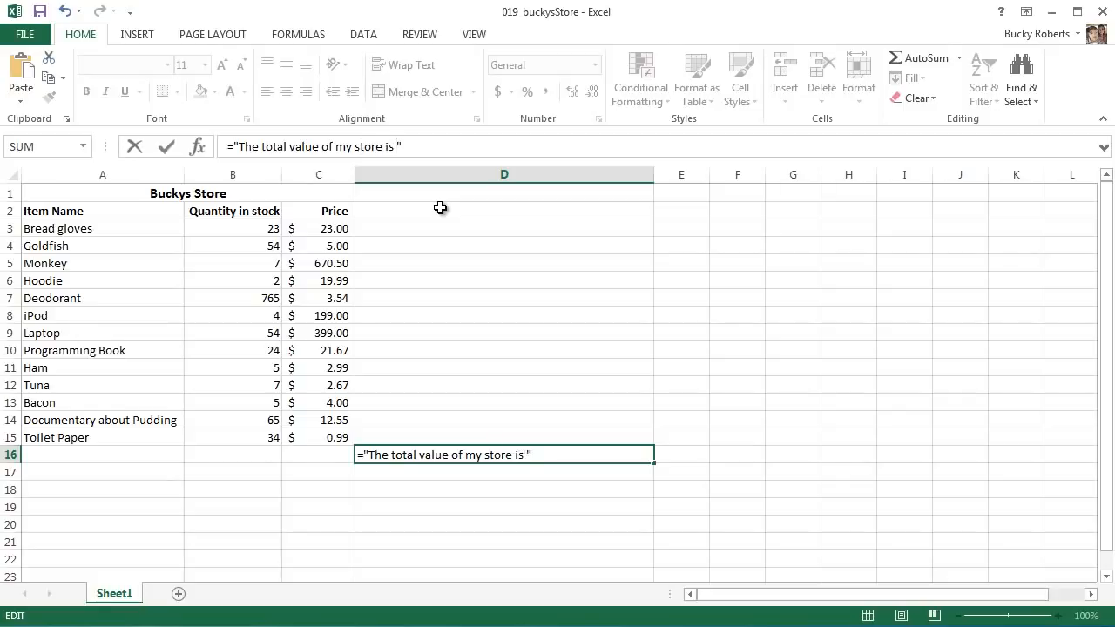
pyautogui.write(' $')
# - Append & SUM(C3:C15) to the text in D16's formula to add up all the item prices, and commit it
pyautogui.moveTo(366, 454); pyautogui.dragTo(552, 452)
pyautogui.click(553, 452)
pyautogui.write('& SUM')
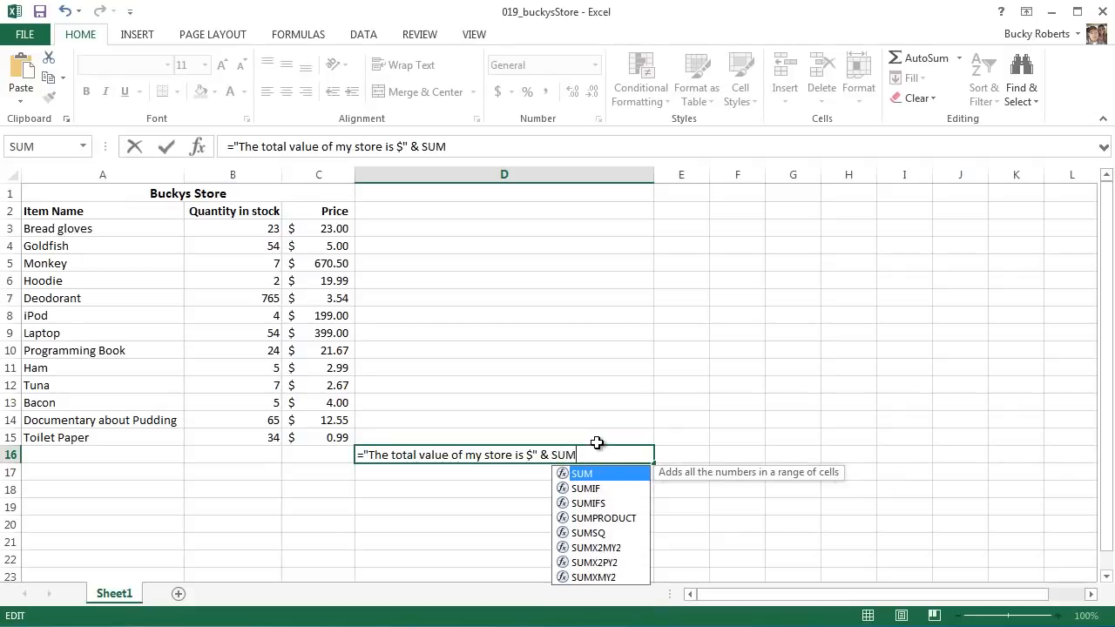
pyautogui.write('(')
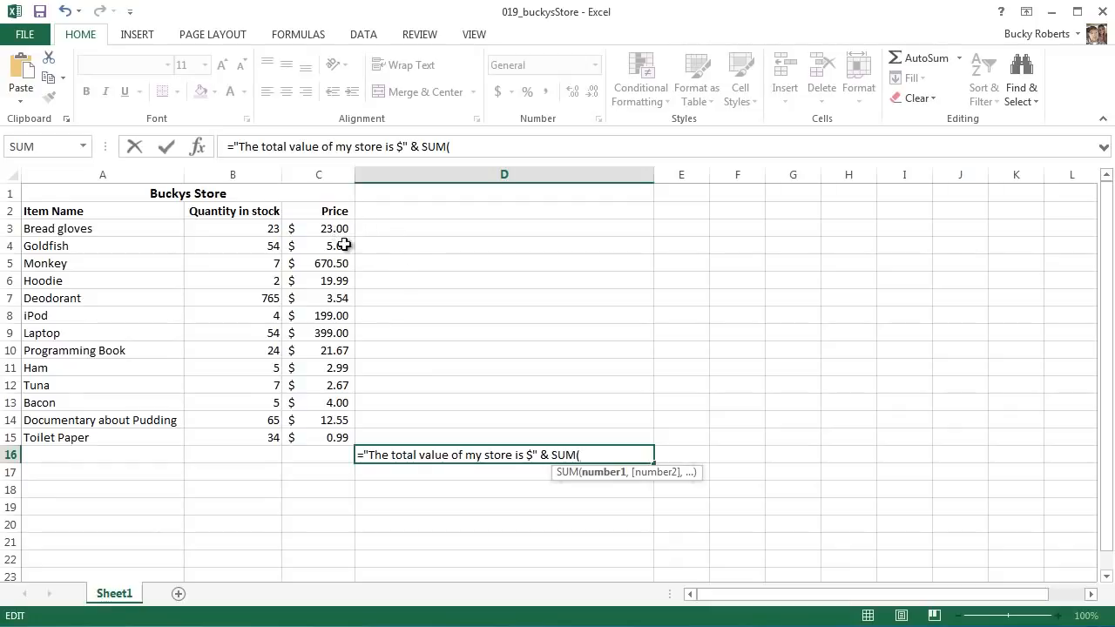
pyautogui.moveTo(328, 228); pyautogui.dragTo(340, 437)
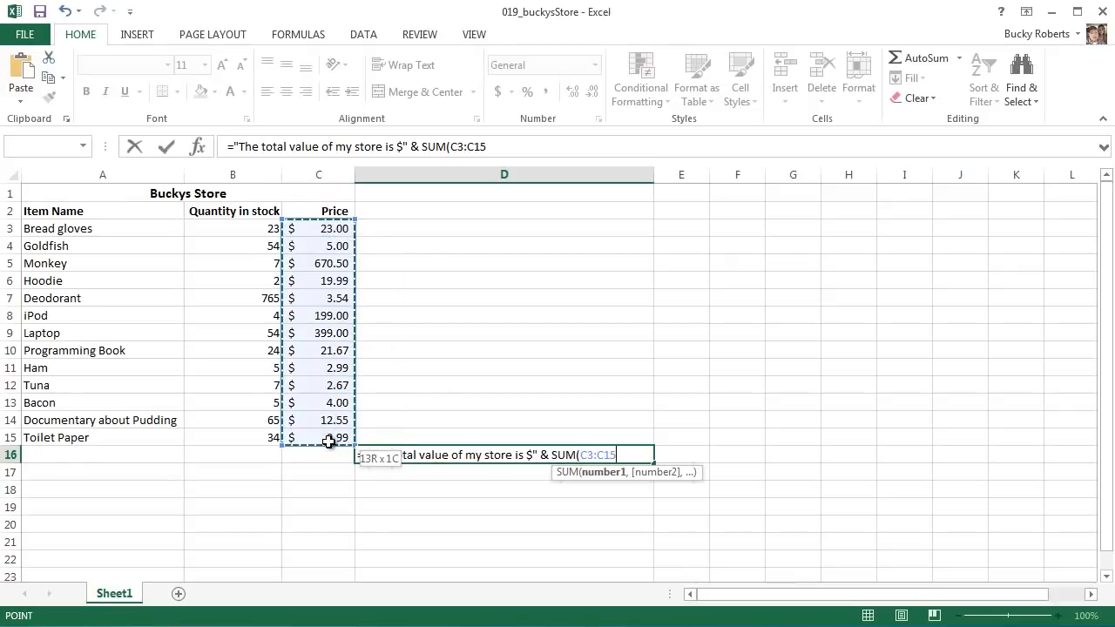
pyautogui.click(625, 454)
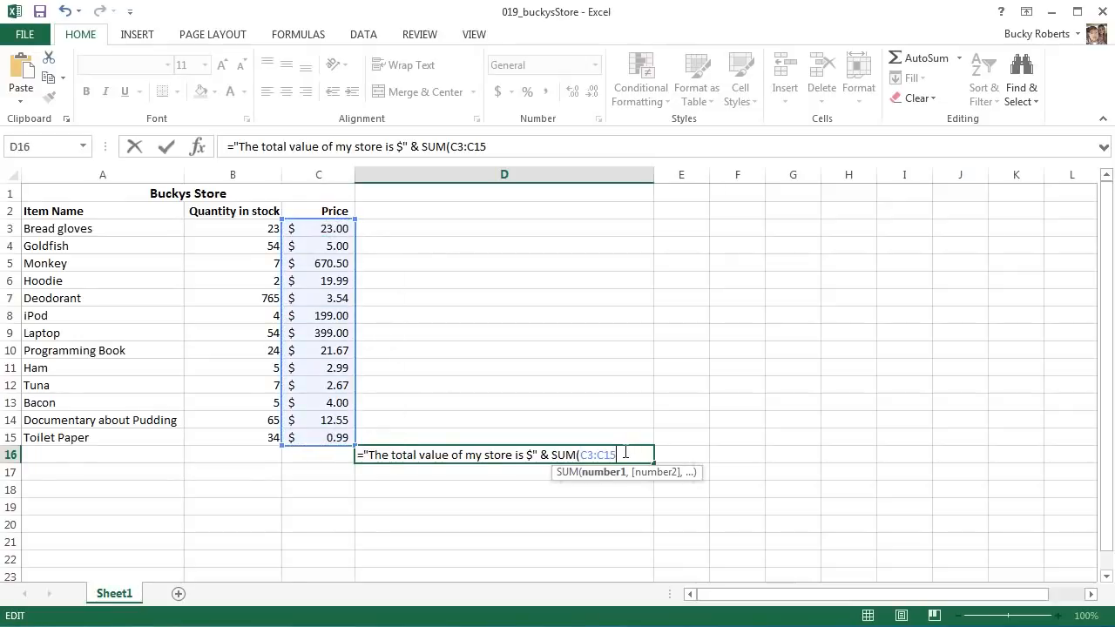
pyautogui.write(')')
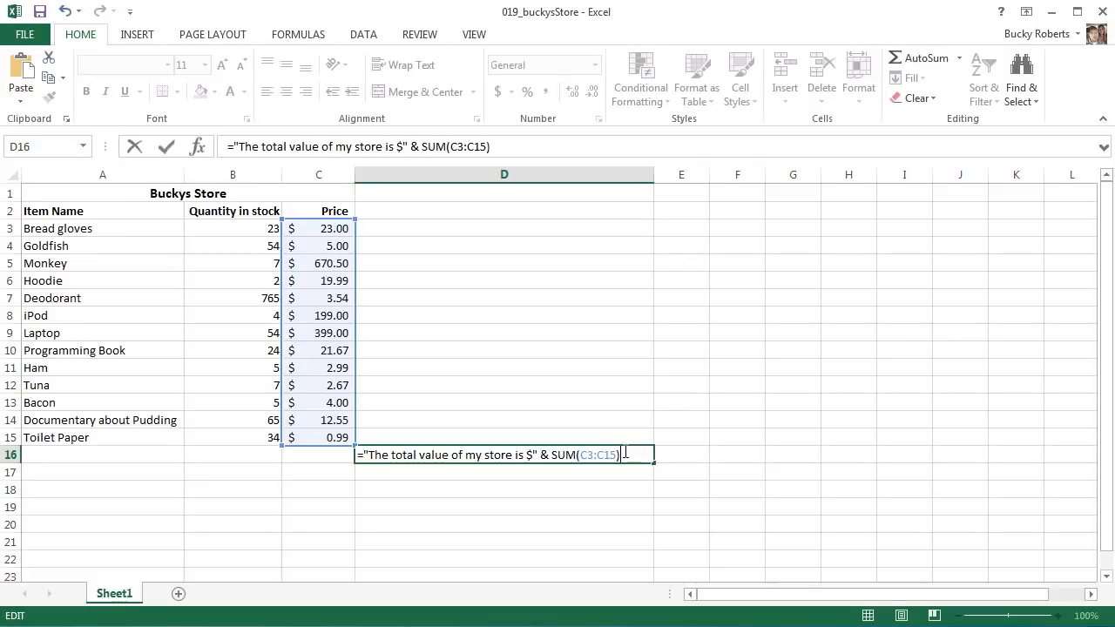
pyautogui.press('Return')
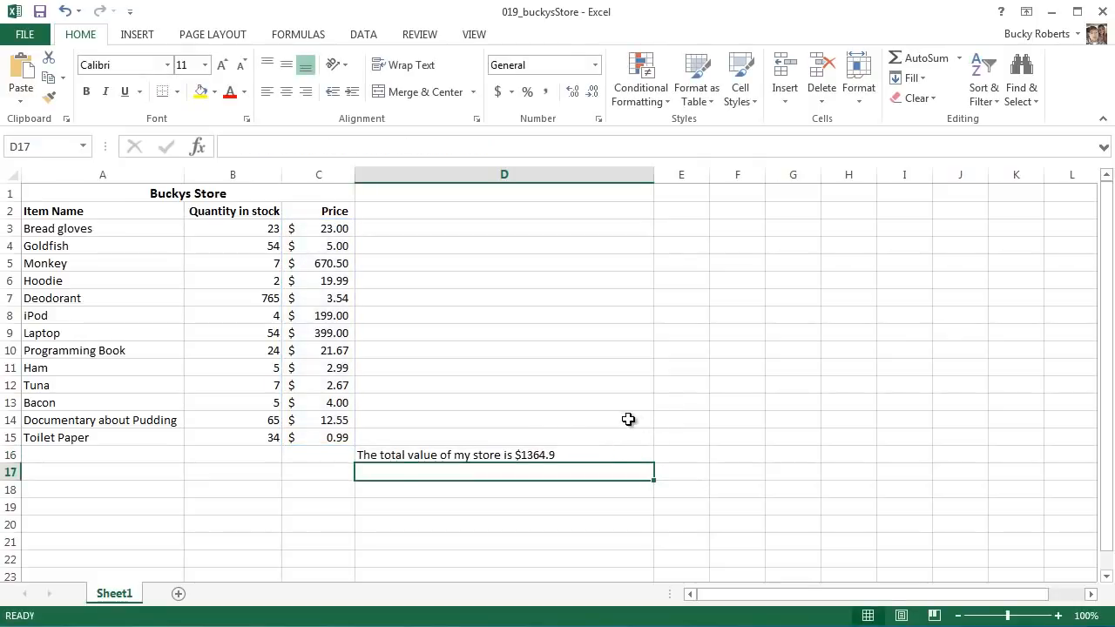
# - Review the SUM part of the formula in D16 and clear that cell's contents
pyautogui.click(419, 455)
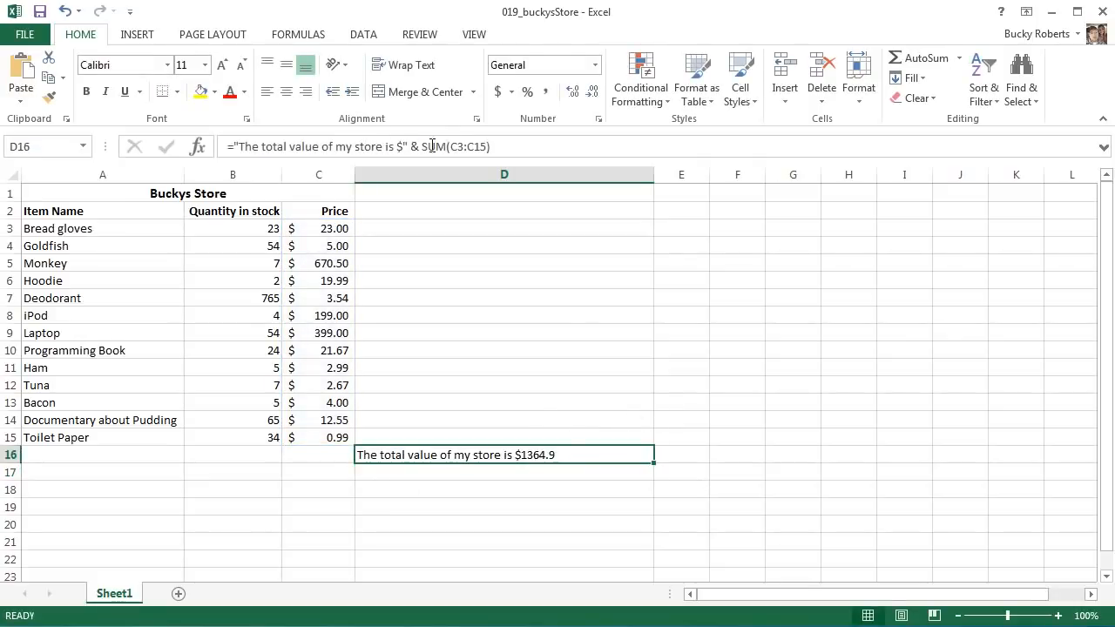
pyautogui.moveTo(423, 147); pyautogui.dragTo(526, 151)
pyautogui.click(529, 151)
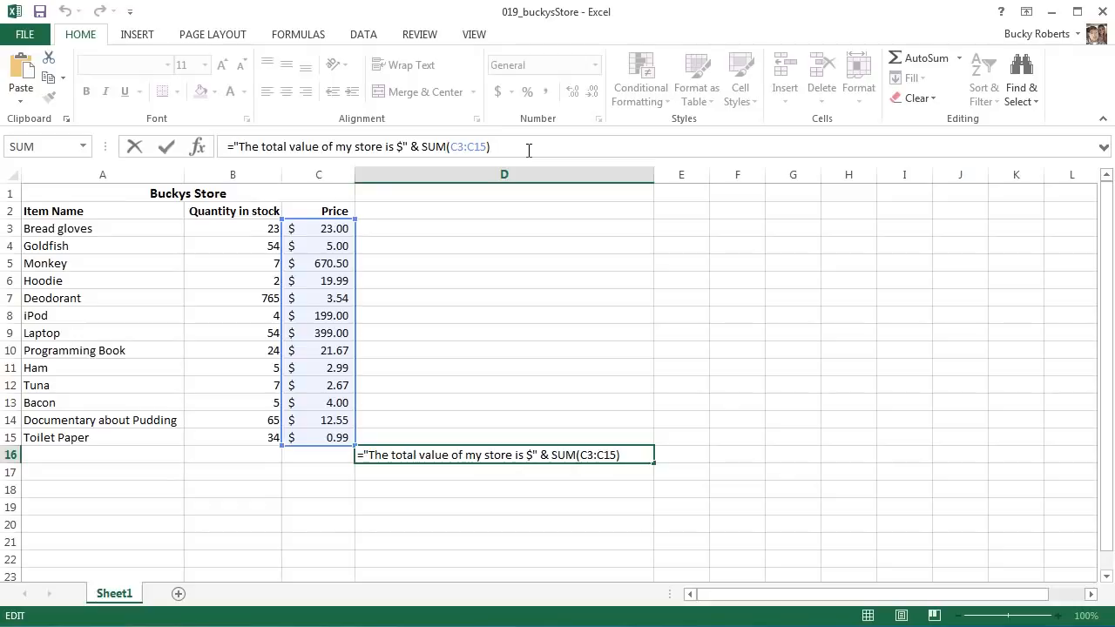
pyautogui.press('Return')
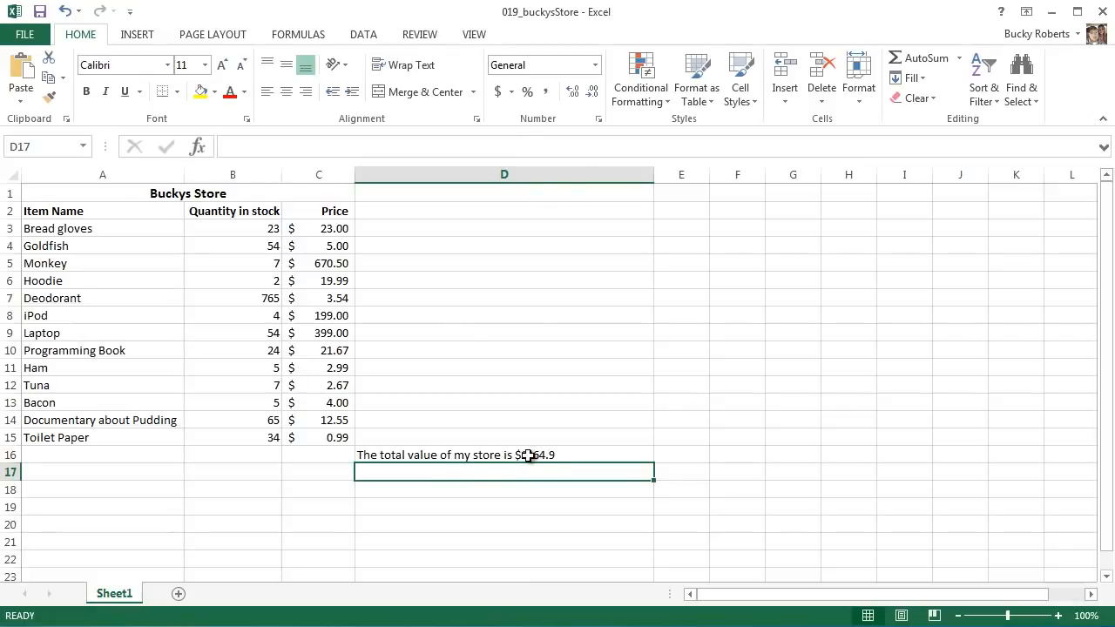
pyautogui.click(444, 455)
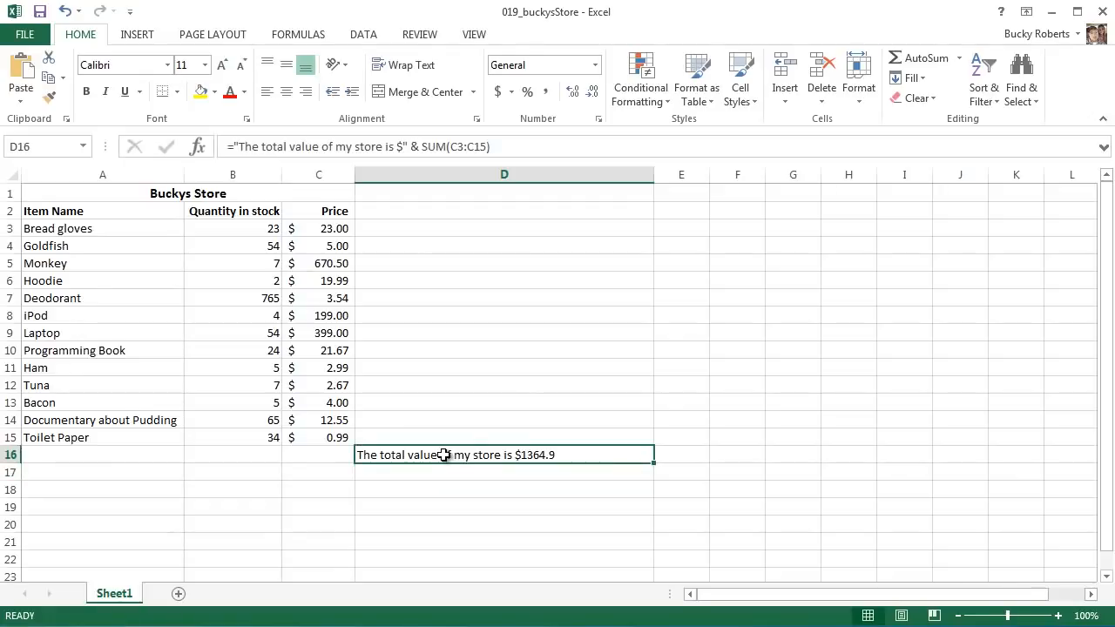
pyautogui.press('Delete')
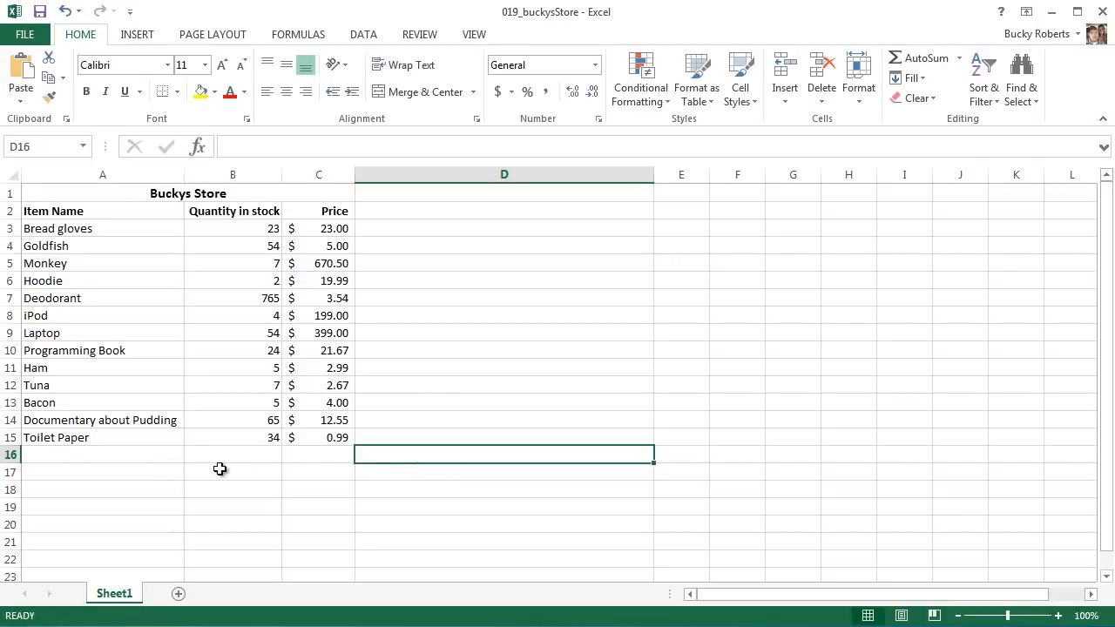
# - Enter =REPT("Bacon",5) in A16 below Toilet Paper and widen column A slightly around the repeated text
pyautogui.click(162, 455)
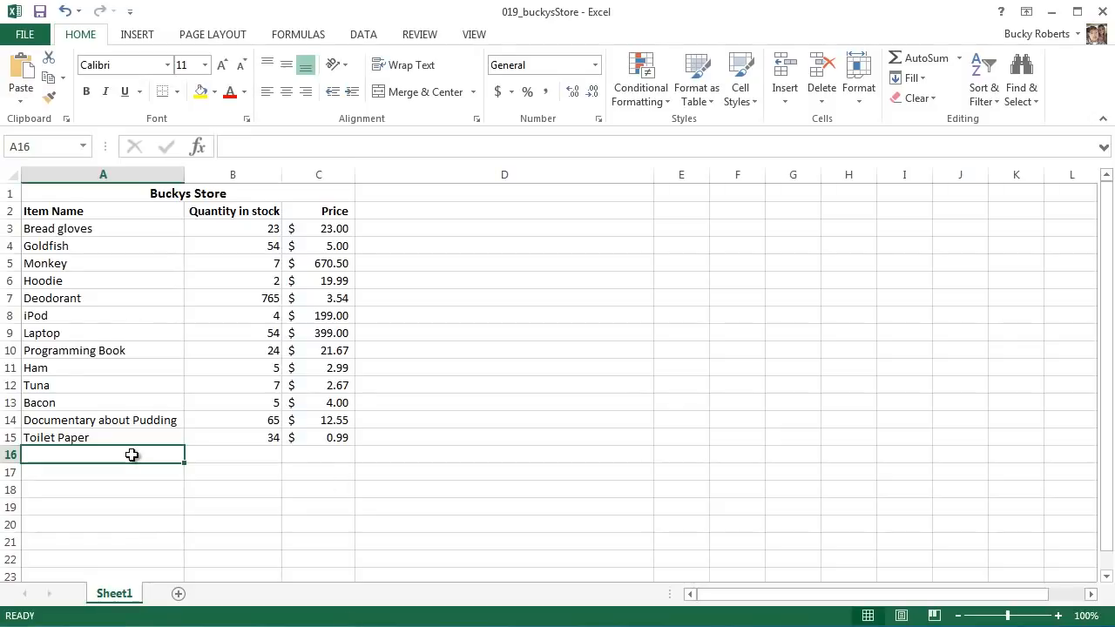
pyautogui.write('=')
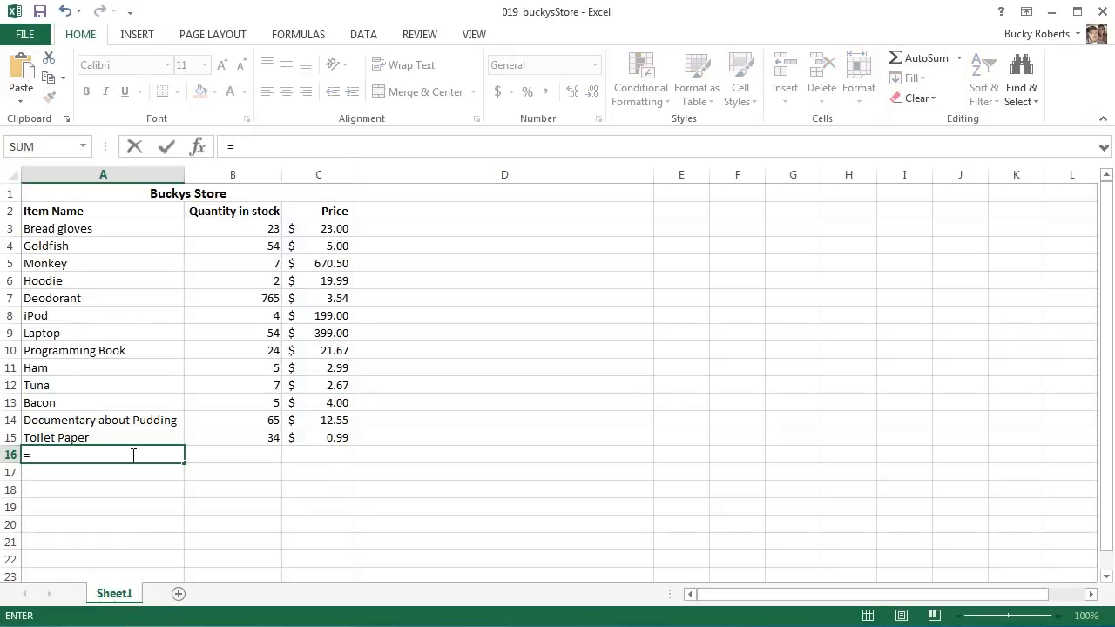
pyautogui.write('REPT')
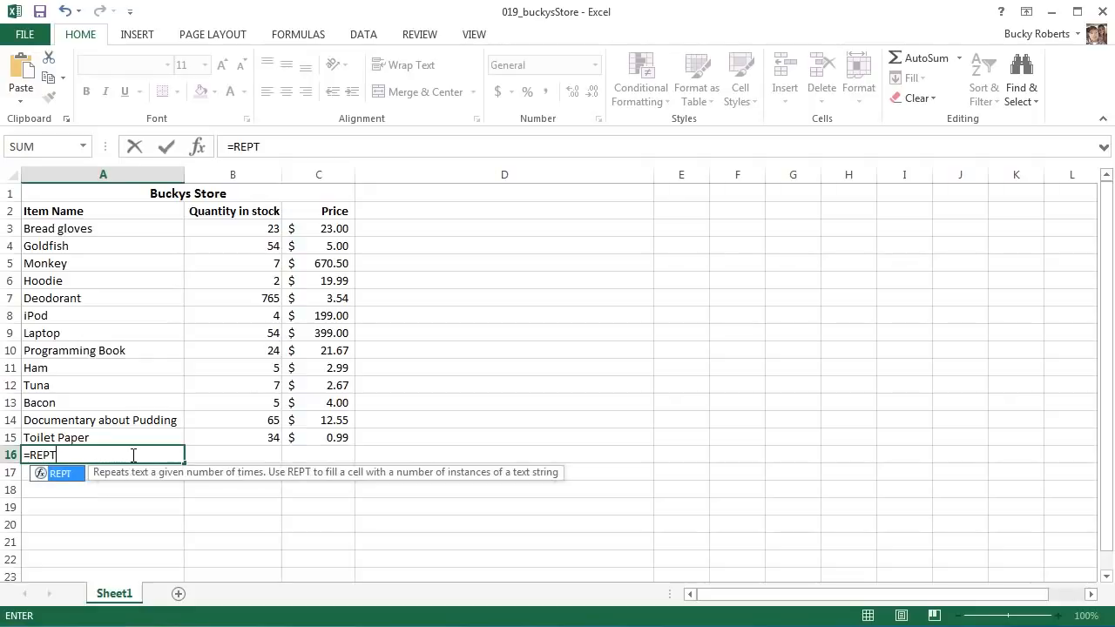
pyautogui.write('()')
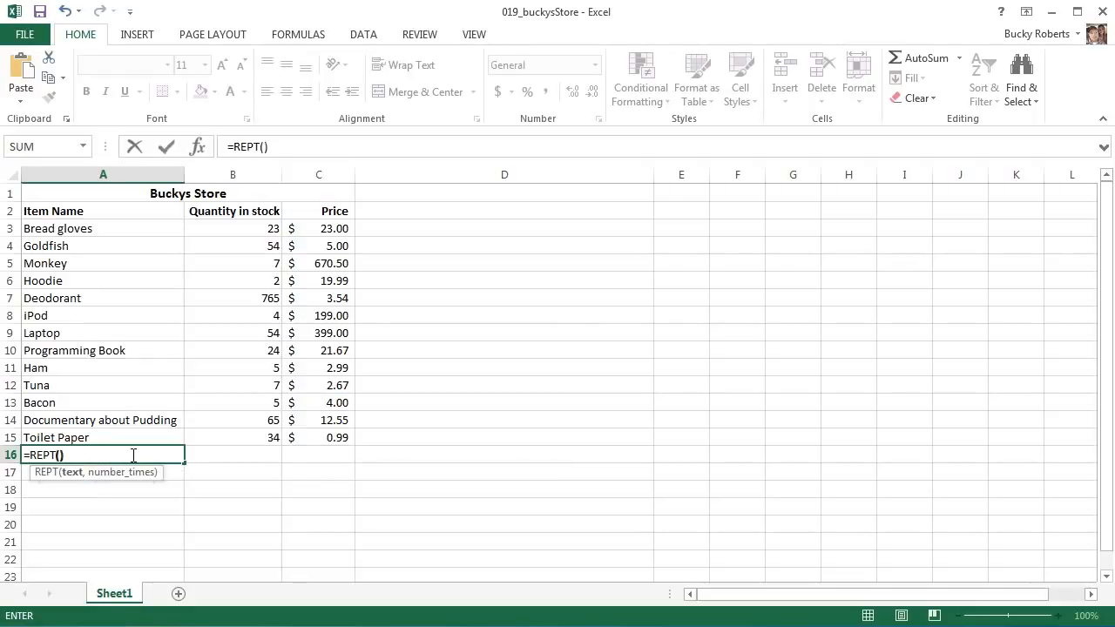
pyautogui.press('Return')
pyautogui.click(666, 468)
pyautogui.write('""')
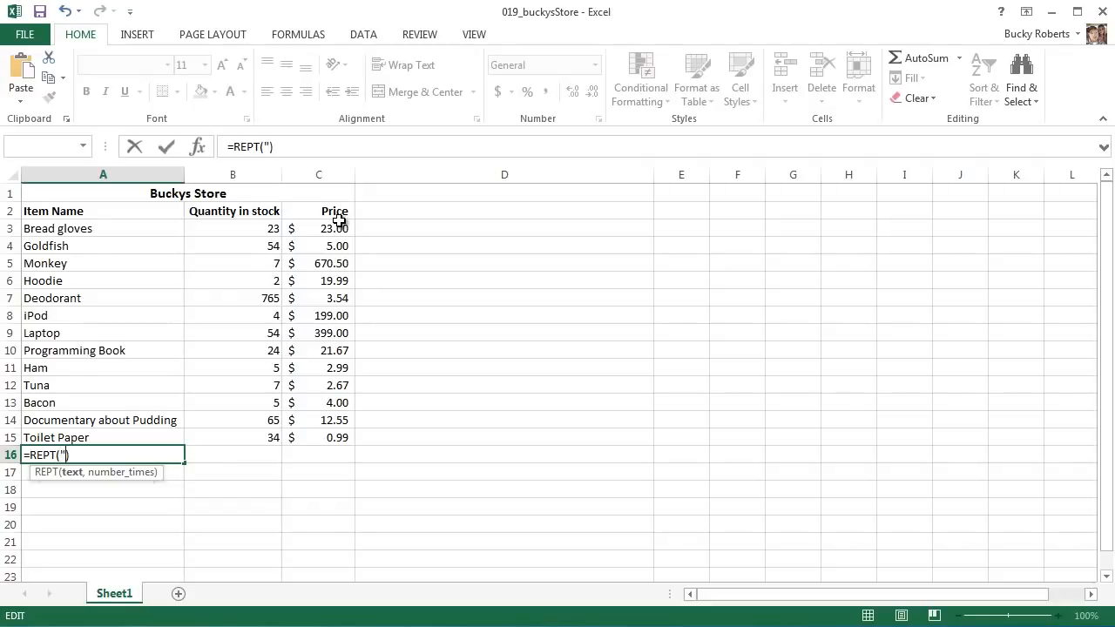
pyautogui.write('Bacon')
pyautogui.write(',')
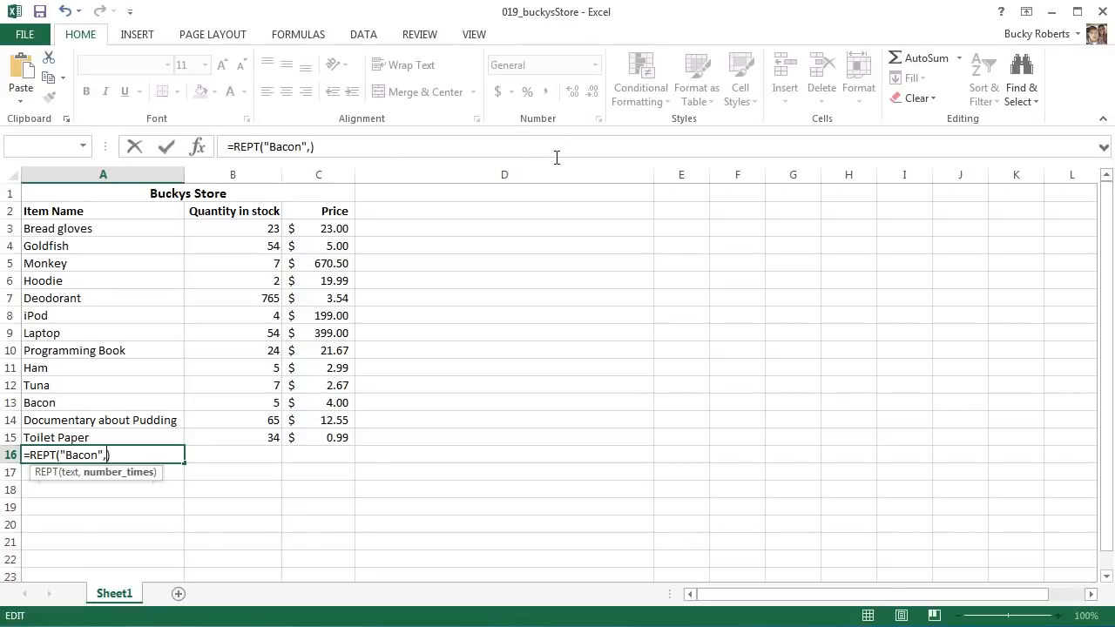
pyautogui.write('5')
pyautogui.press('Return')
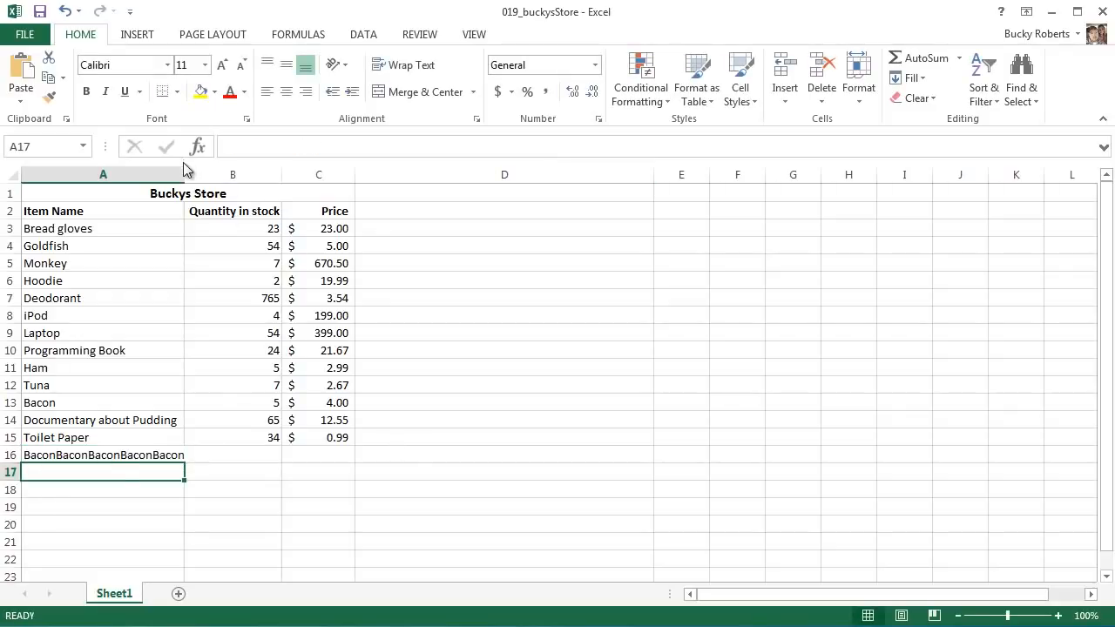
pyautogui.moveTo(184, 168); pyautogui.dragTo(218, 168)
# - Examine the text and number_times arguments of the REPT formula in A16, leaving the formula as it is
pyautogui.click(145, 455)
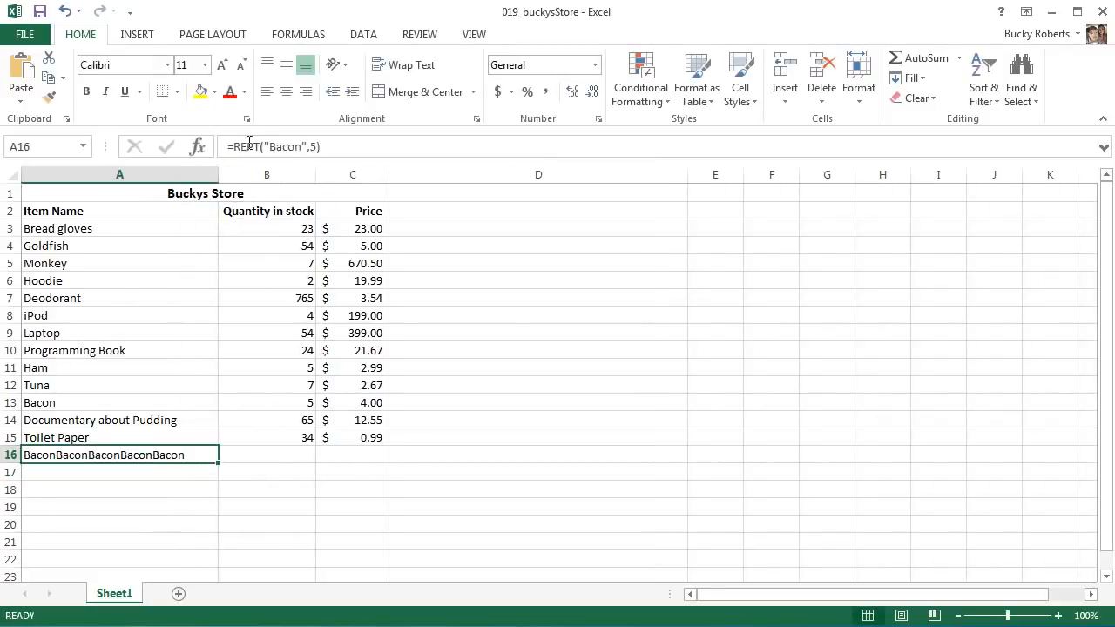
pyautogui.click(265, 147)
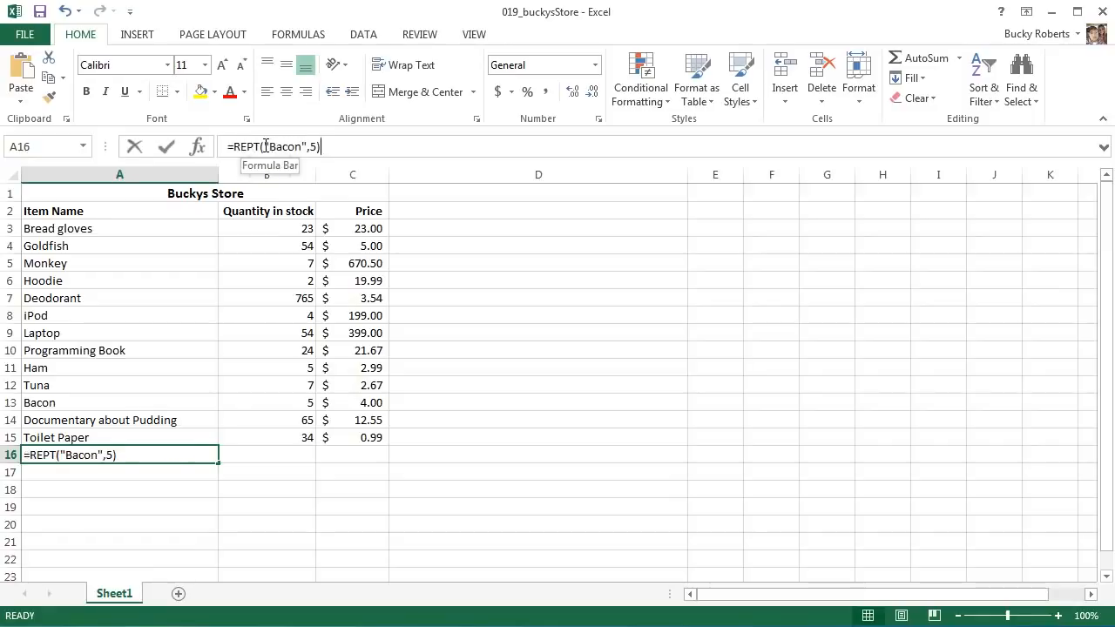
pyautogui.moveTo(266, 147); pyautogui.dragTo(305, 147)
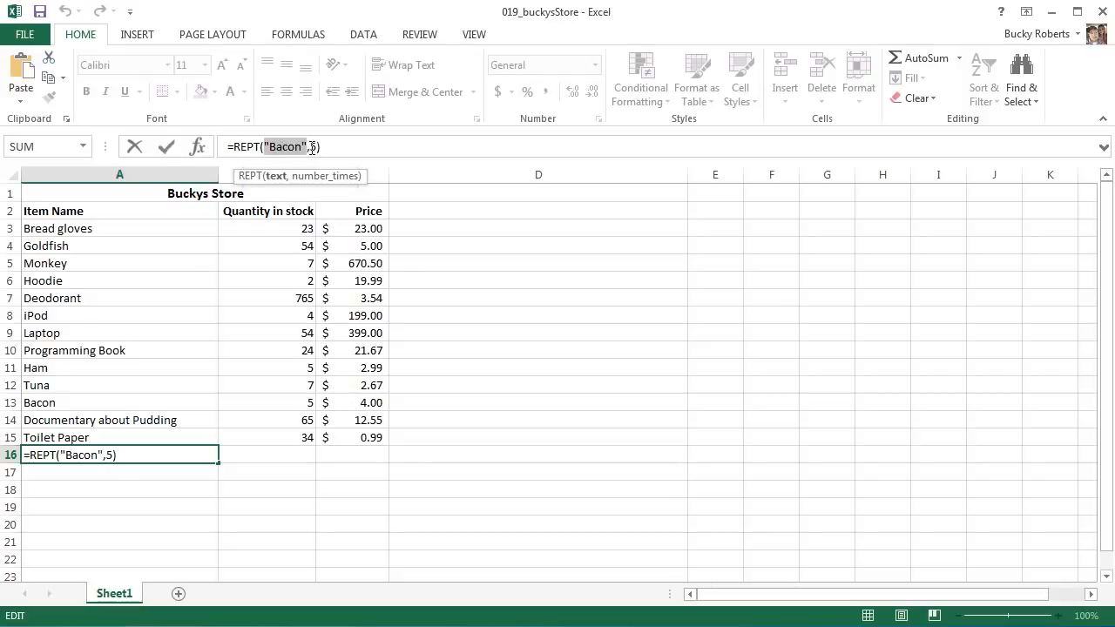
pyautogui.doubleClick(313, 146)
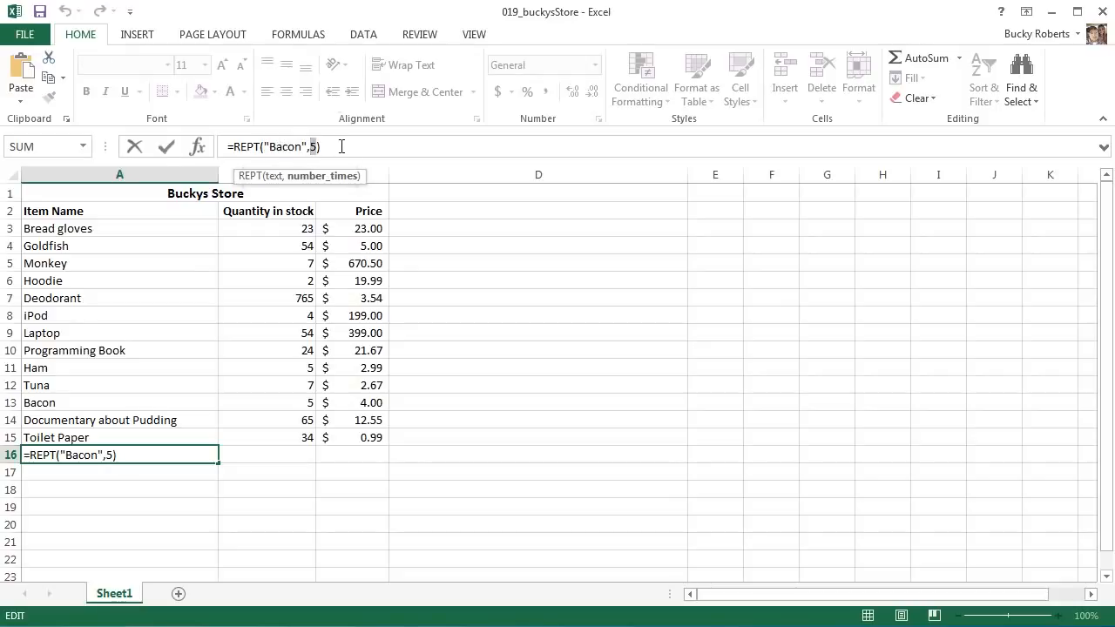
pyautogui.click(342, 146)
pyautogui.press('Return')
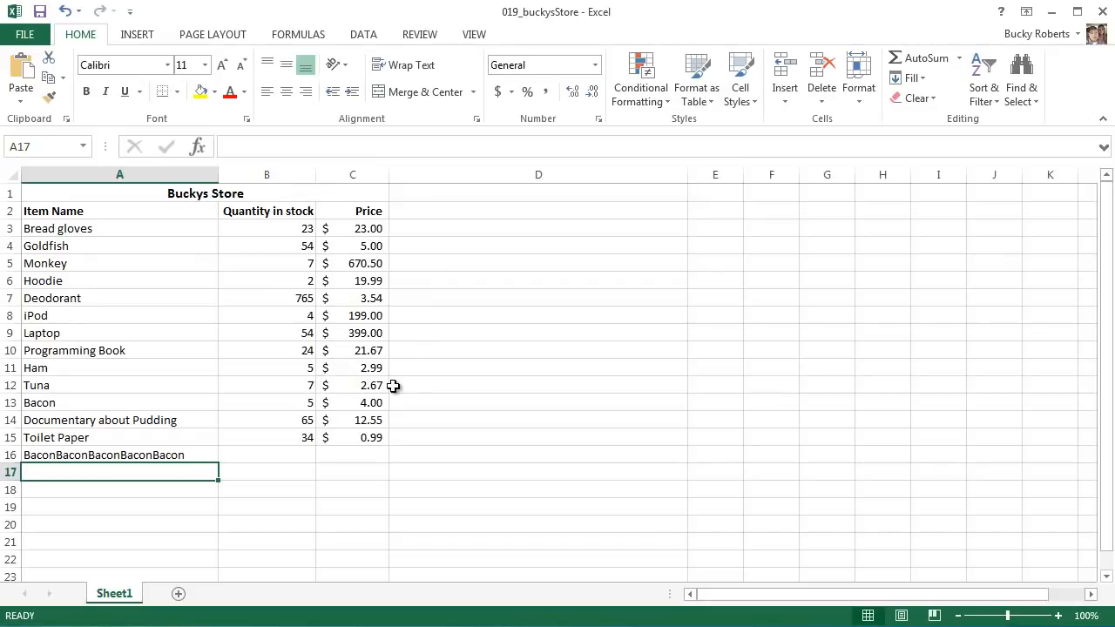
# - Complete the new item in row 16 with a quantity in stock of 14 and a price of $4.56
pyautogui.click(164, 455)
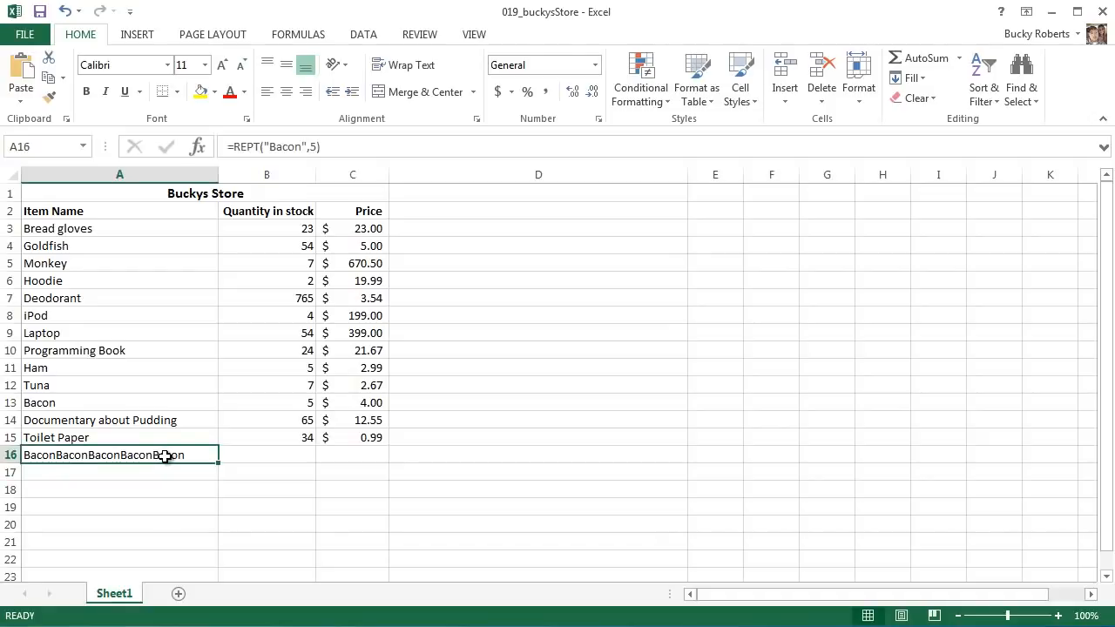
pyautogui.click(283, 458)
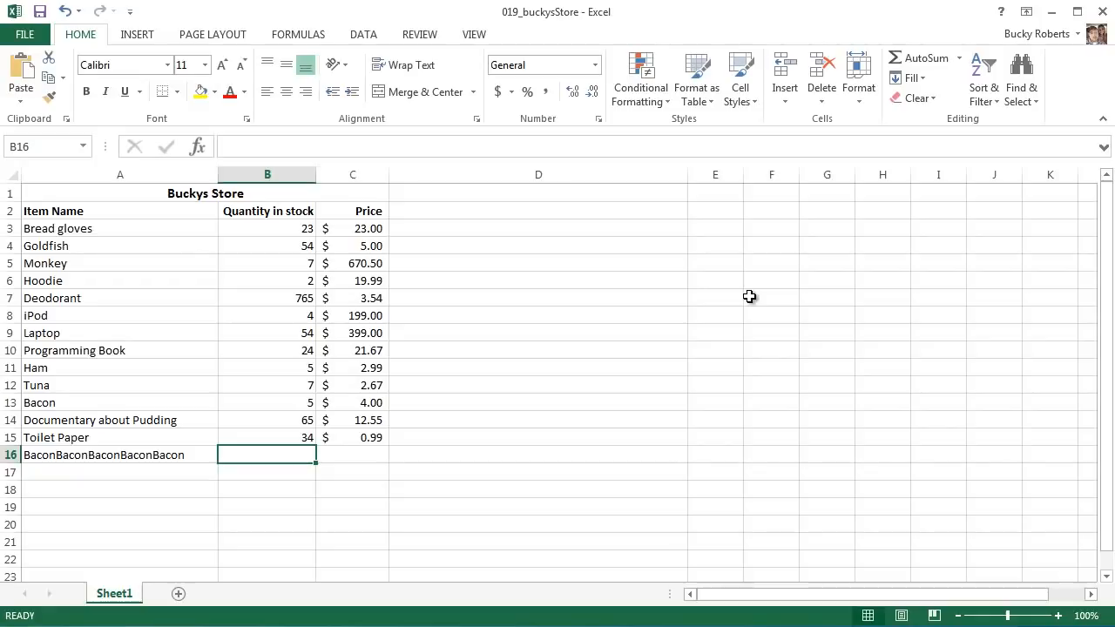
pyautogui.write('14')
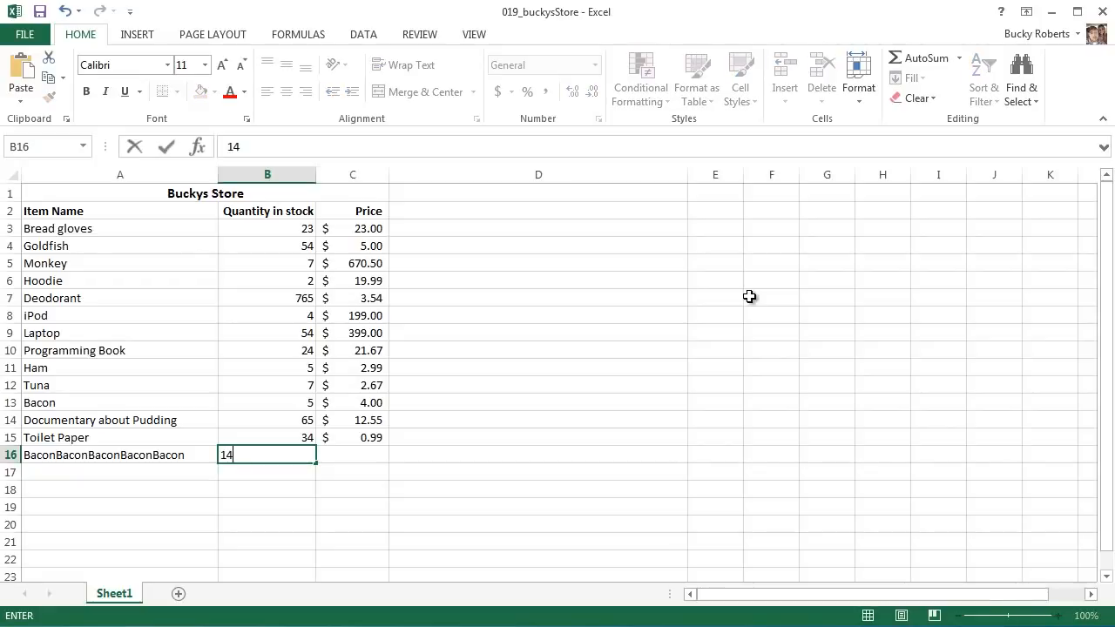
pyautogui.press('Tab')
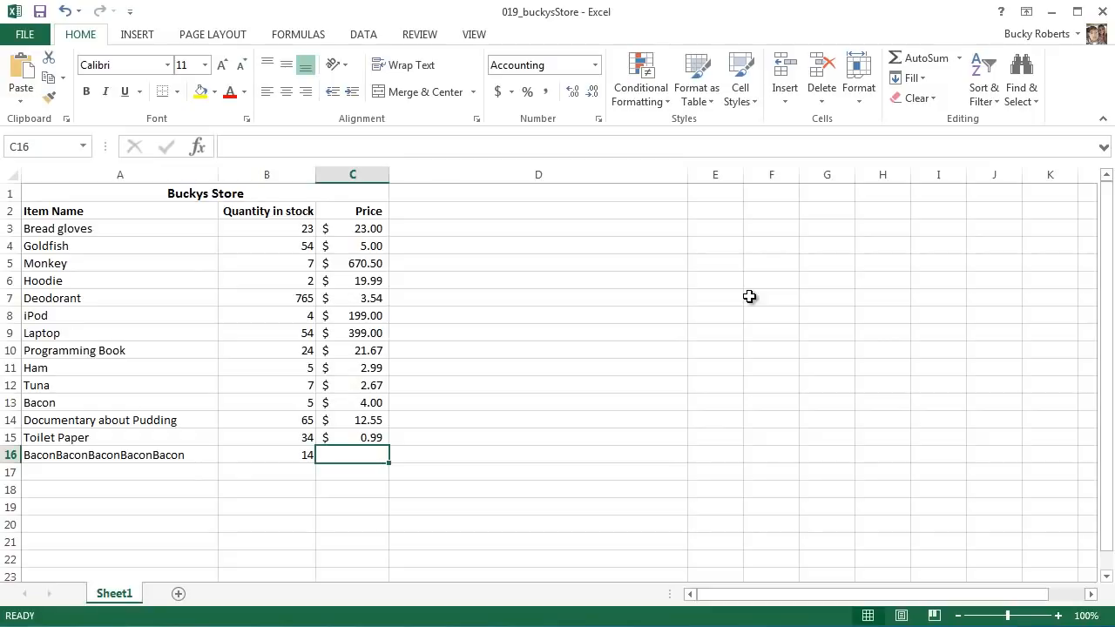
pyautogui.write('$4.56')
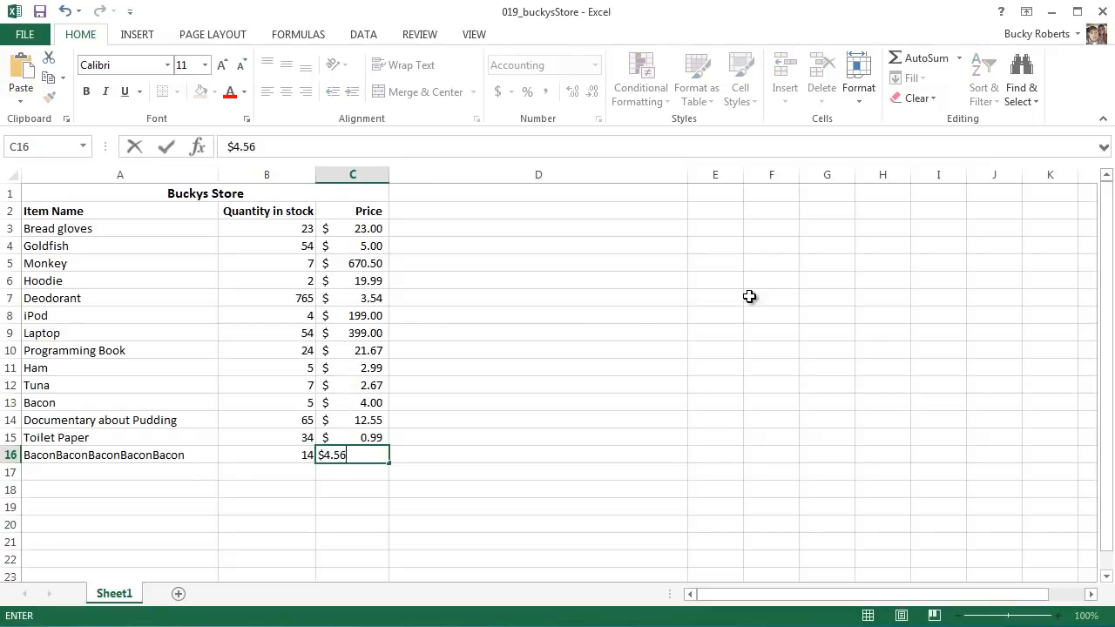
pyautogui.press('Return')
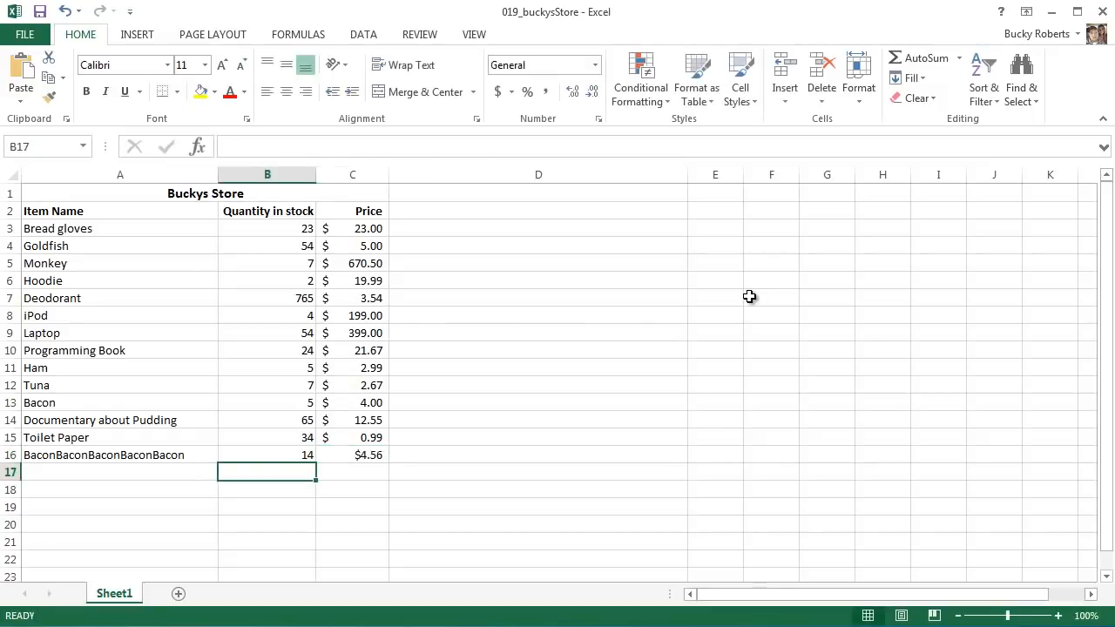
pyautogui.click(457, 457)
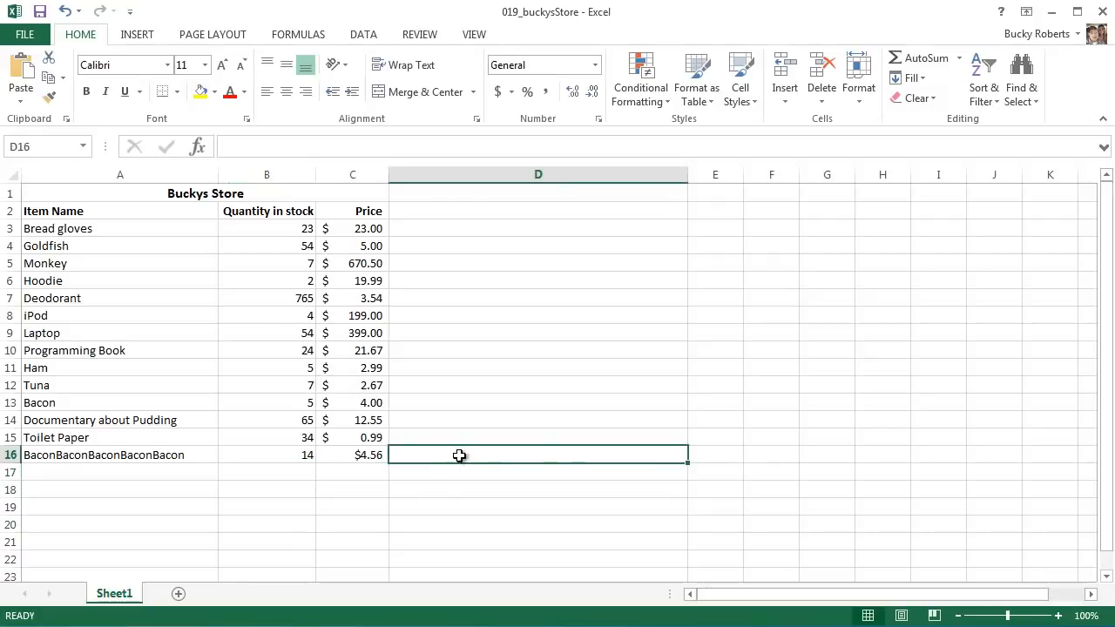
# - Set the Deodorant quantity in stock to 15
pyautogui.moveTo(280, 228)
pyautogui.mouseDown()
pyautogui.moveTo(291, 465)
pyautogui.moveTo(286, 233)
pyautogui.mouseUp()
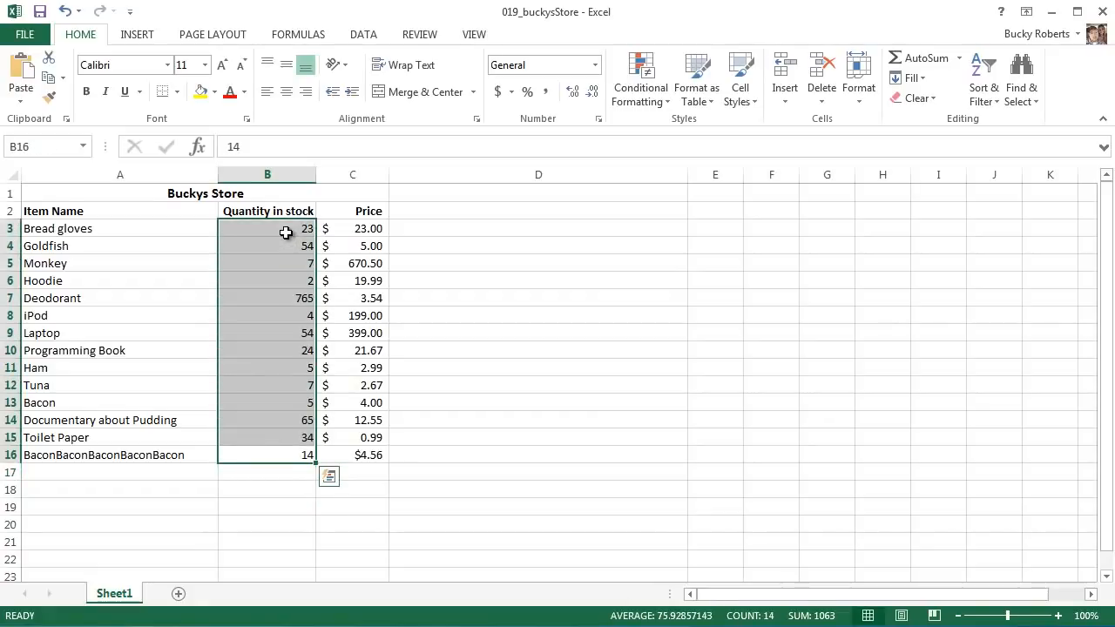
pyautogui.click(467, 232)
pyautogui.click(300, 301)
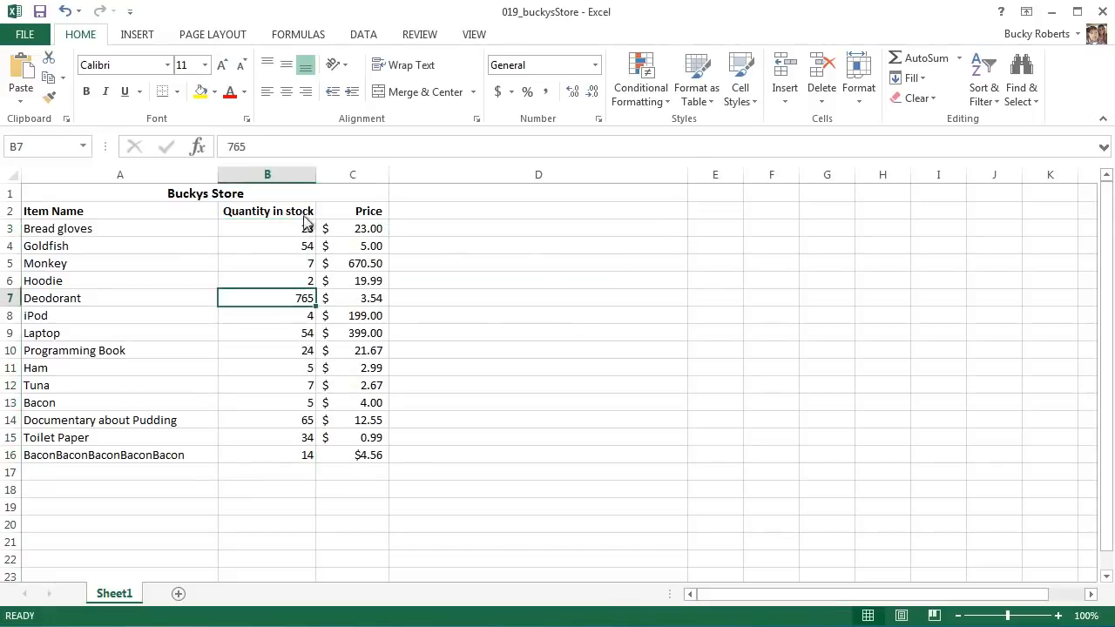
pyautogui.doubleClick(239, 146)
pyautogui.write('15')
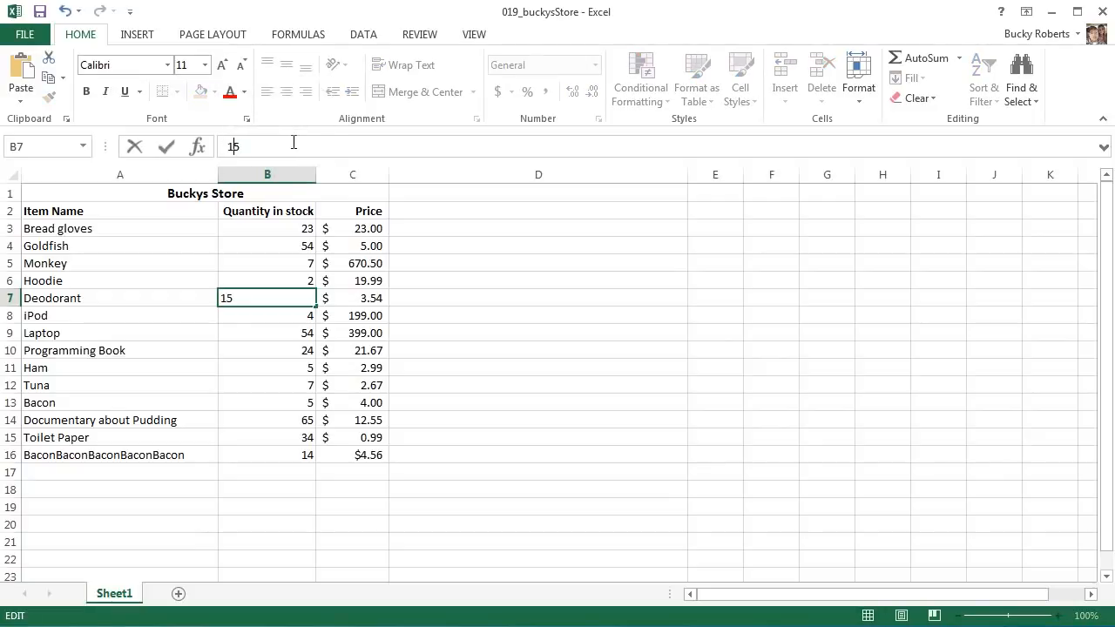
pyautogui.press('Return')
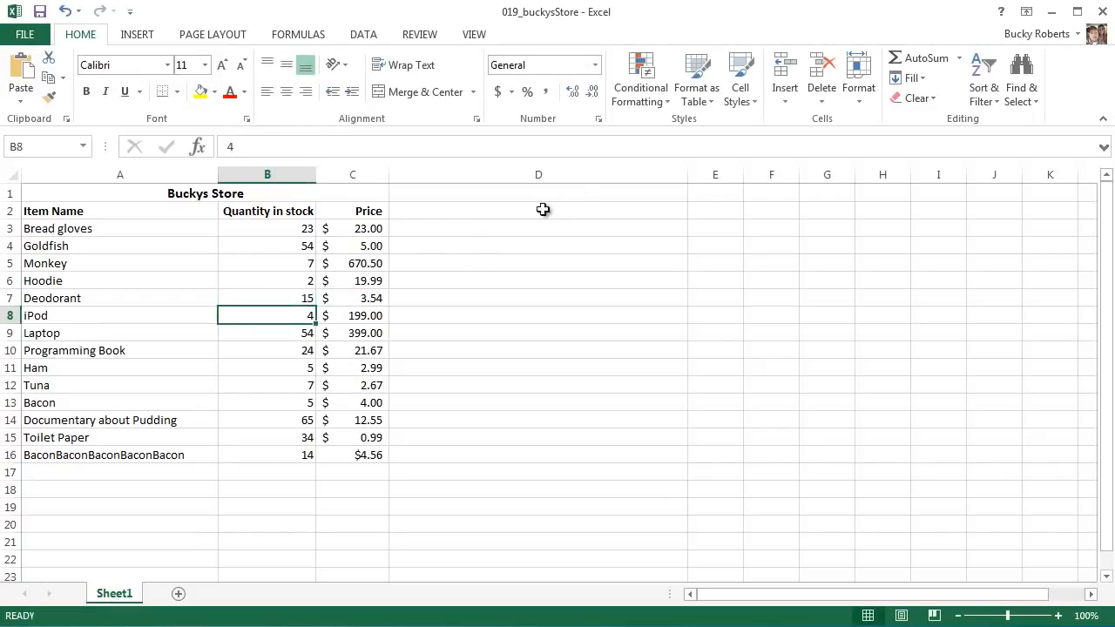
# - Begin a REPT formula with a quoted text argument in D3 of the Bread gloves row
pyautogui.click(480, 212)
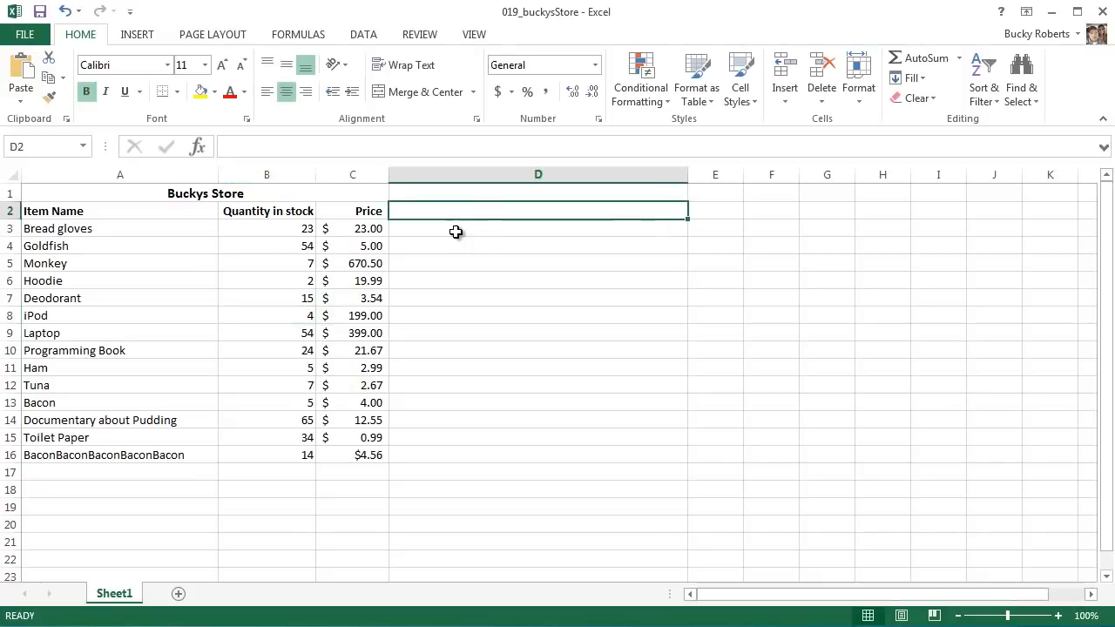
pyautogui.click(416, 454)
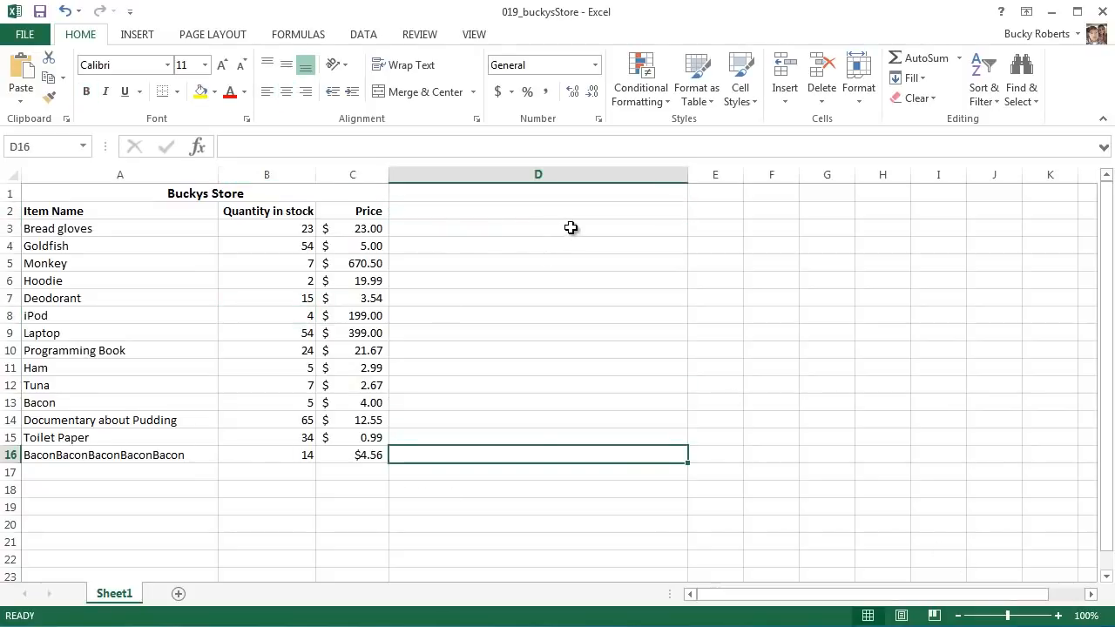
pyautogui.click(486, 228)
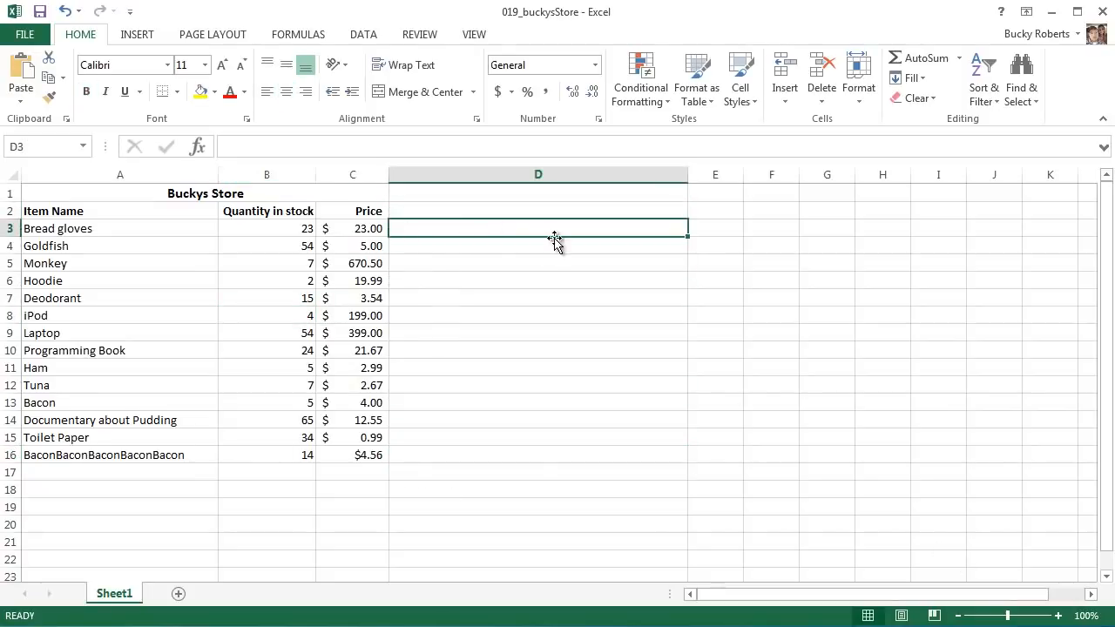
pyautogui.write('=')
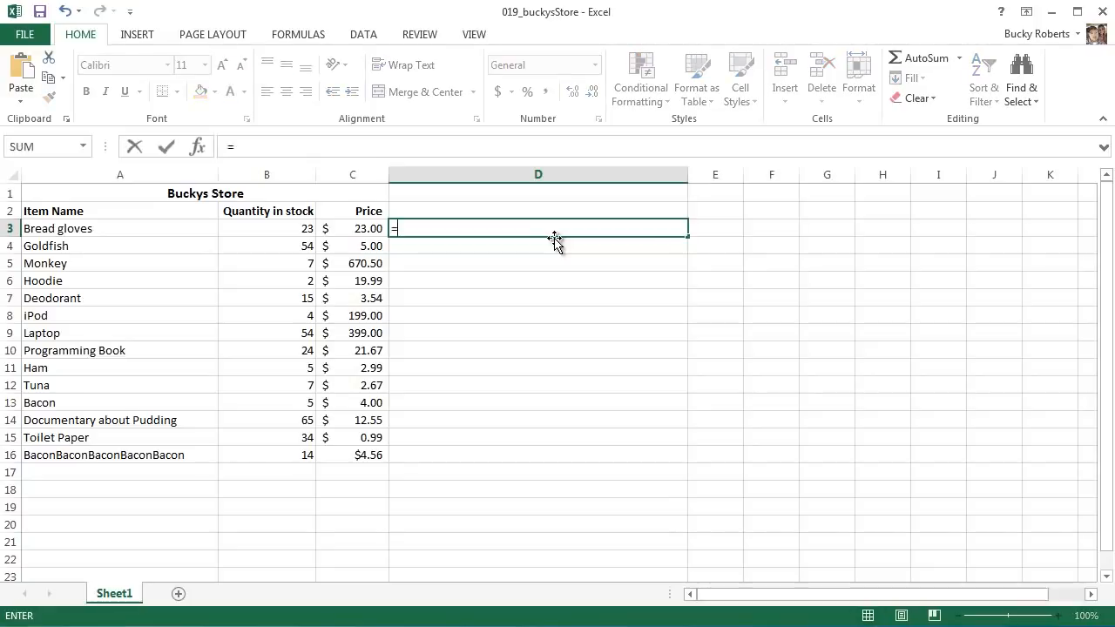
pyautogui.write('RE')
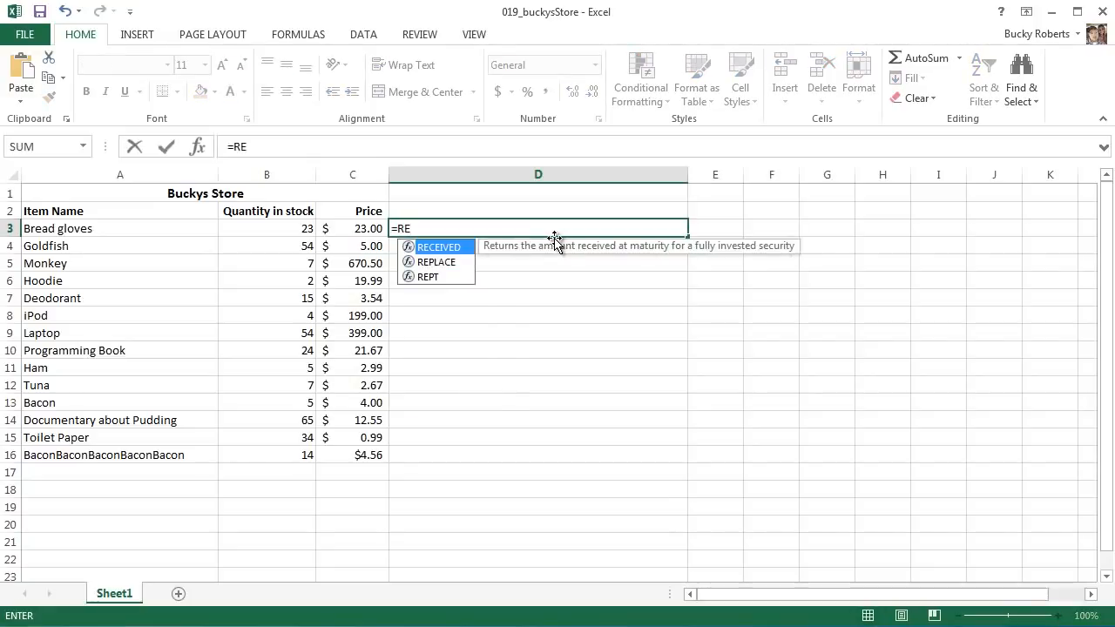
pyautogui.press('Down')
pyautogui.press('Down')
pyautogui.press('Tab')
pyautogui.write('"')
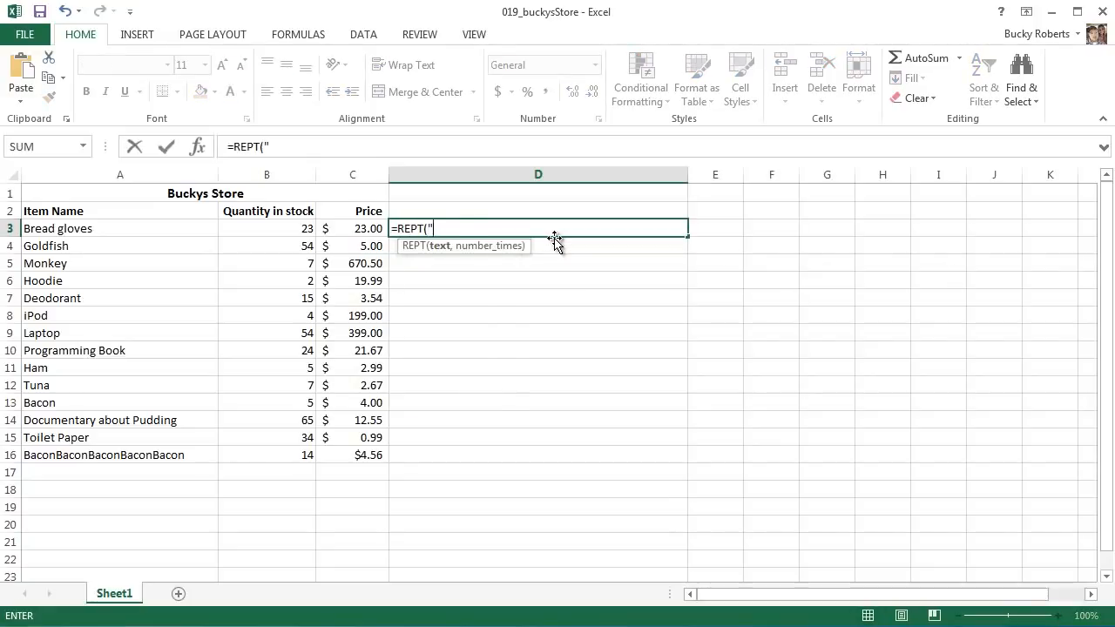
pyautogui.write('""')
# - Correct and complete the D3 formula as =REPT("*", B3), repeating an asterisk by the Bread gloves quantity
pyautogui.press('Return')
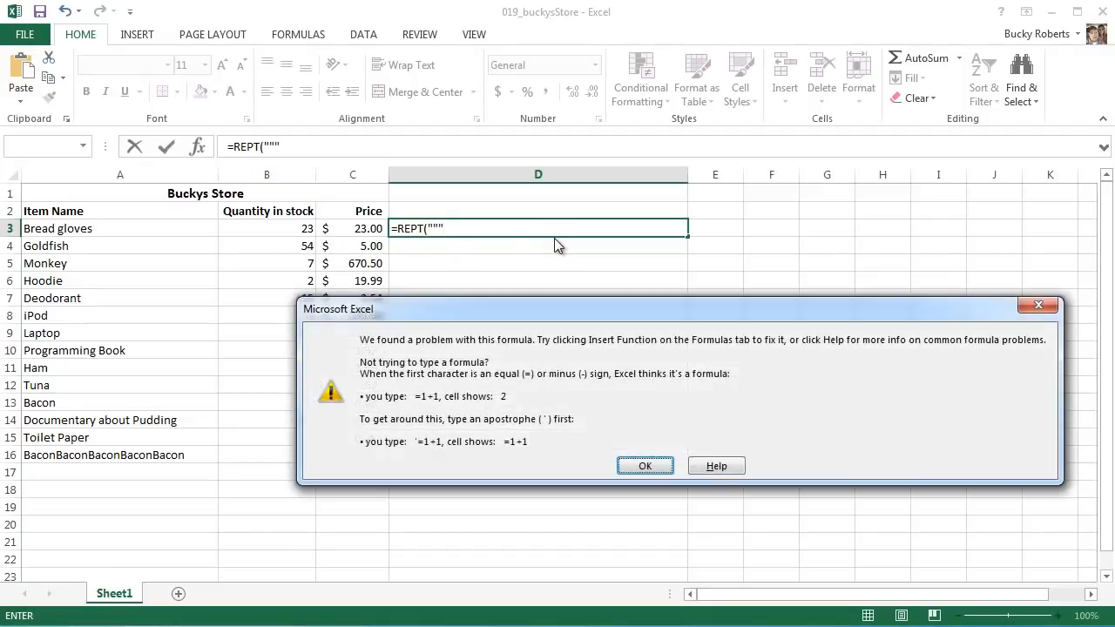
pyautogui.click(644, 466)
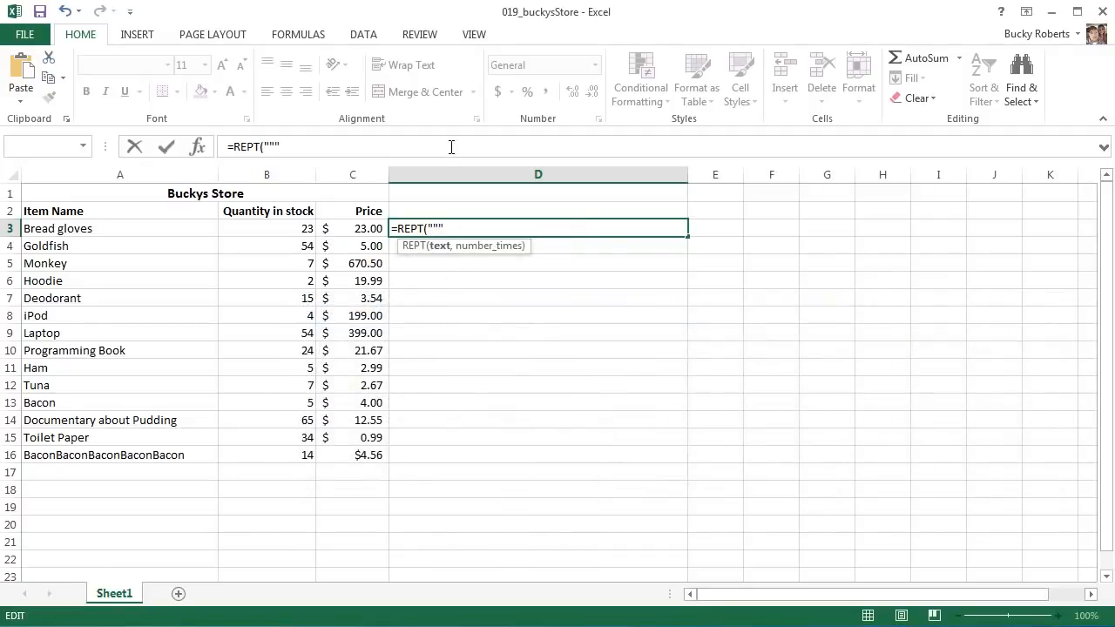
pyautogui.write('*",')
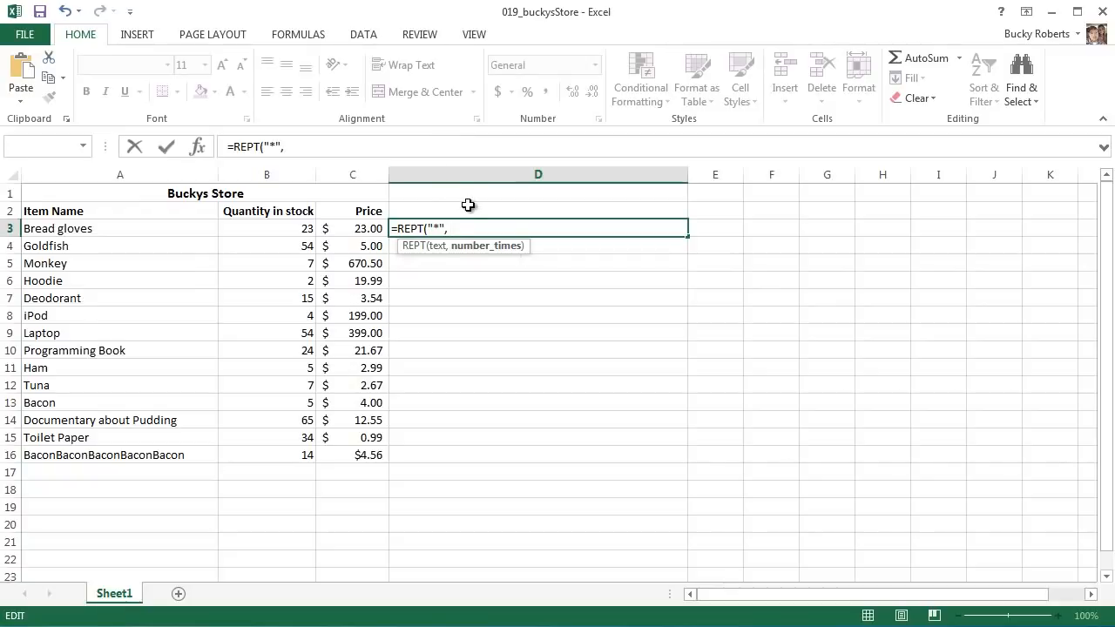
pyautogui.click(292, 228)
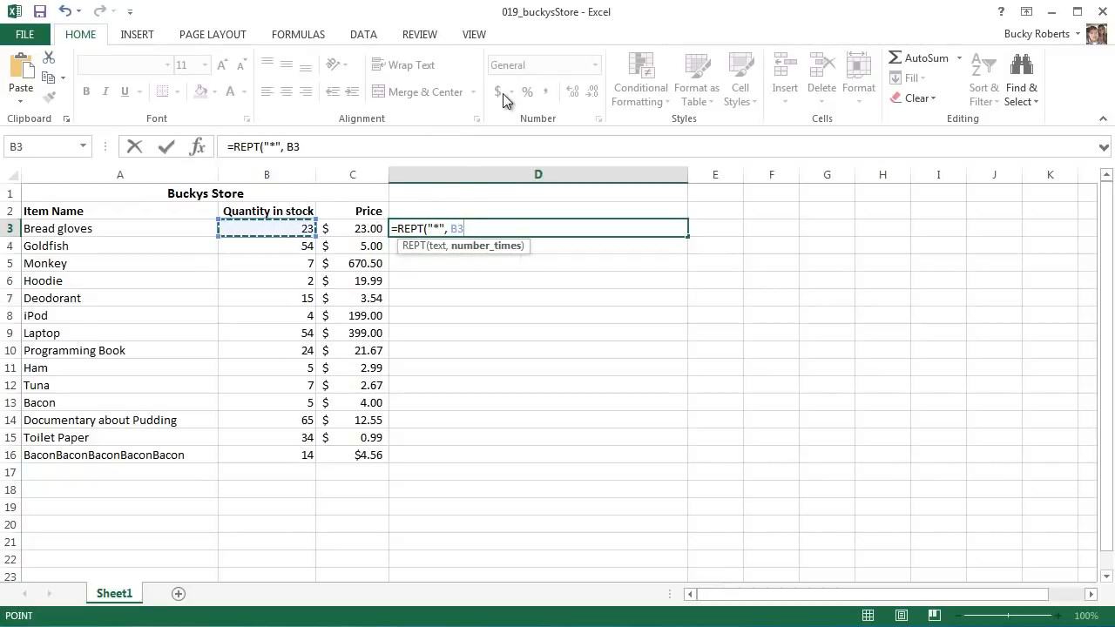
pyautogui.write(')')
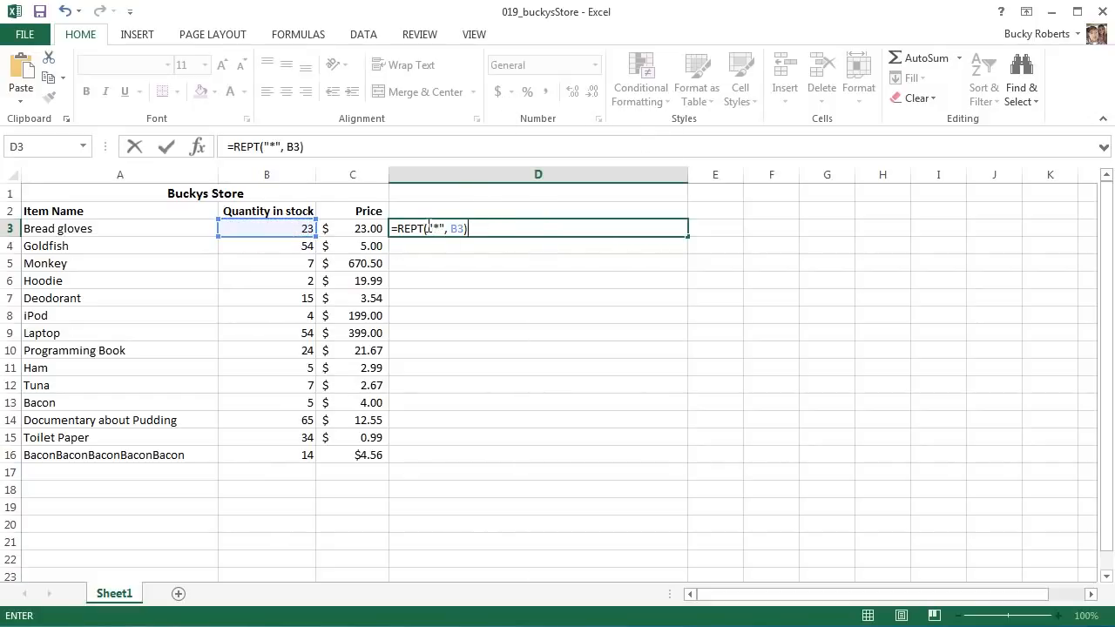
pyautogui.moveTo(427, 228); pyautogui.dragTo(446, 228)
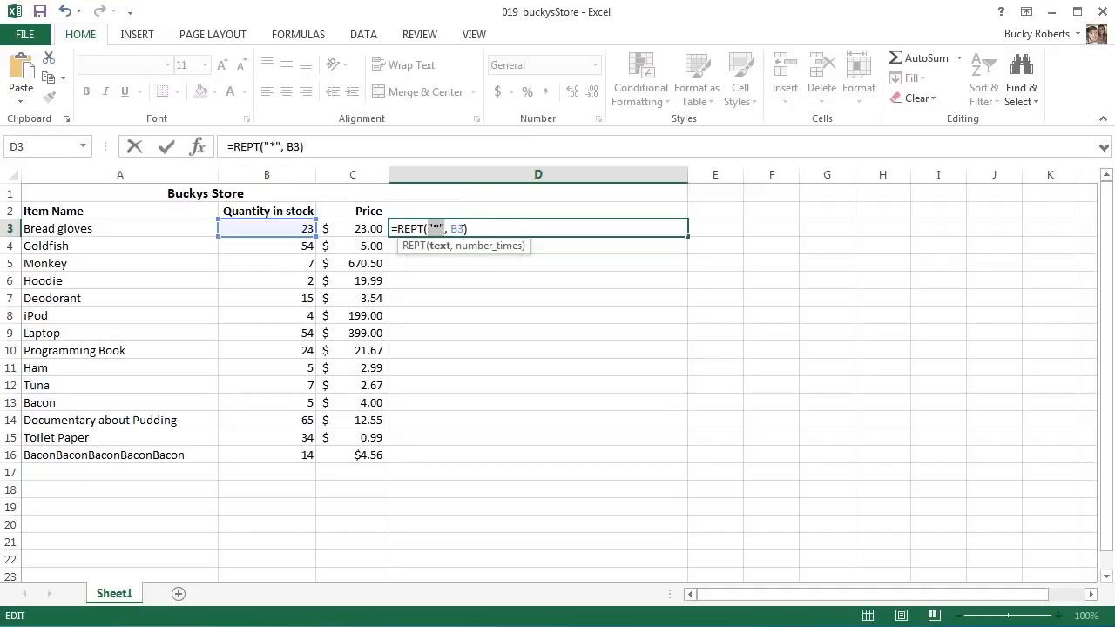
pyautogui.click(462, 229)
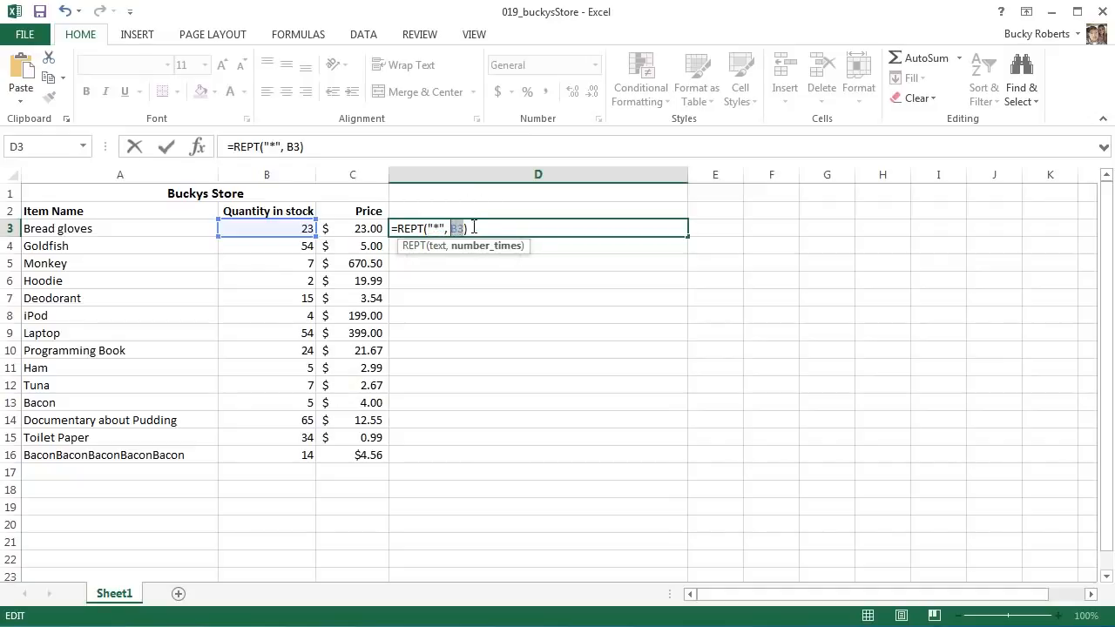
pyautogui.click(480, 227)
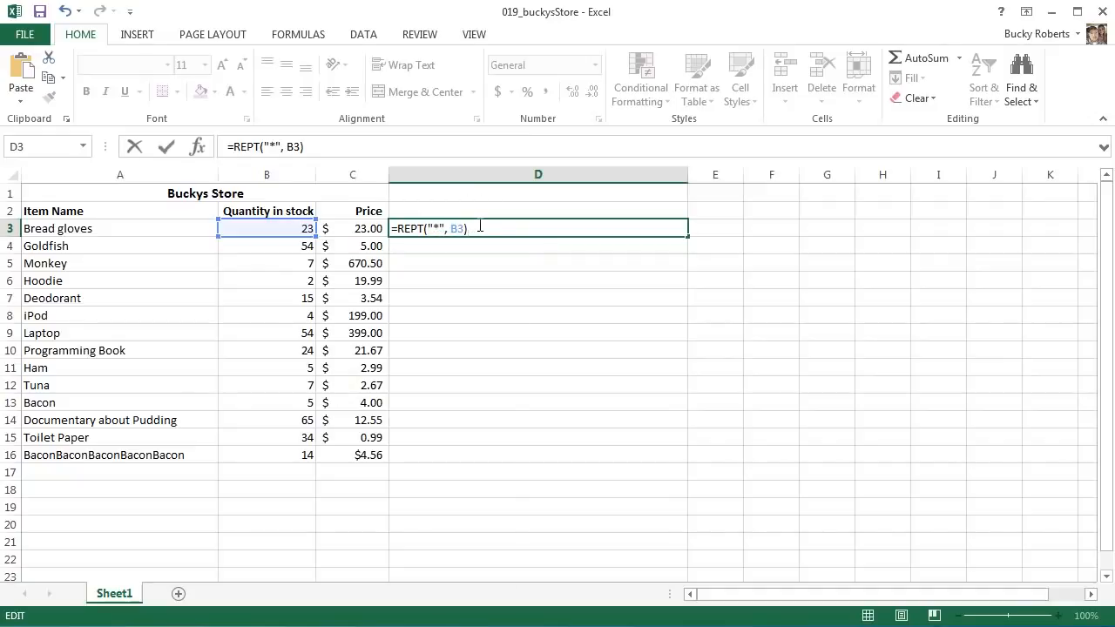
pyautogui.press('Return')
# - Fill the REPT formula from D3 down to D16 and fit column D's width to the asterisk bars
pyautogui.click(567, 227)
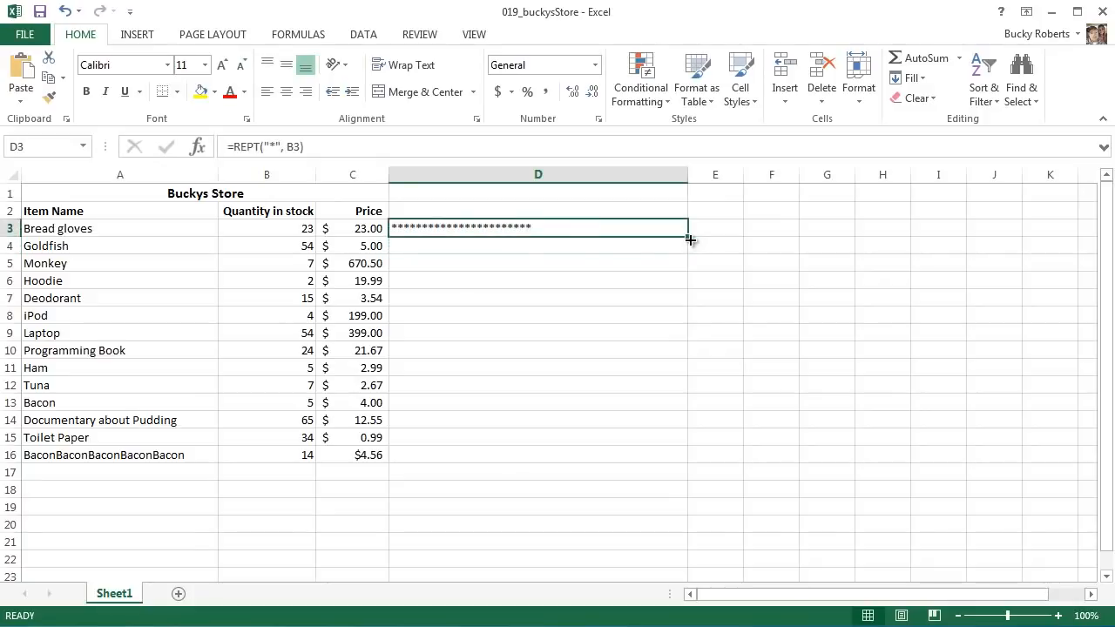
pyautogui.moveTo(690, 239); pyautogui.dragTo(687, 461)
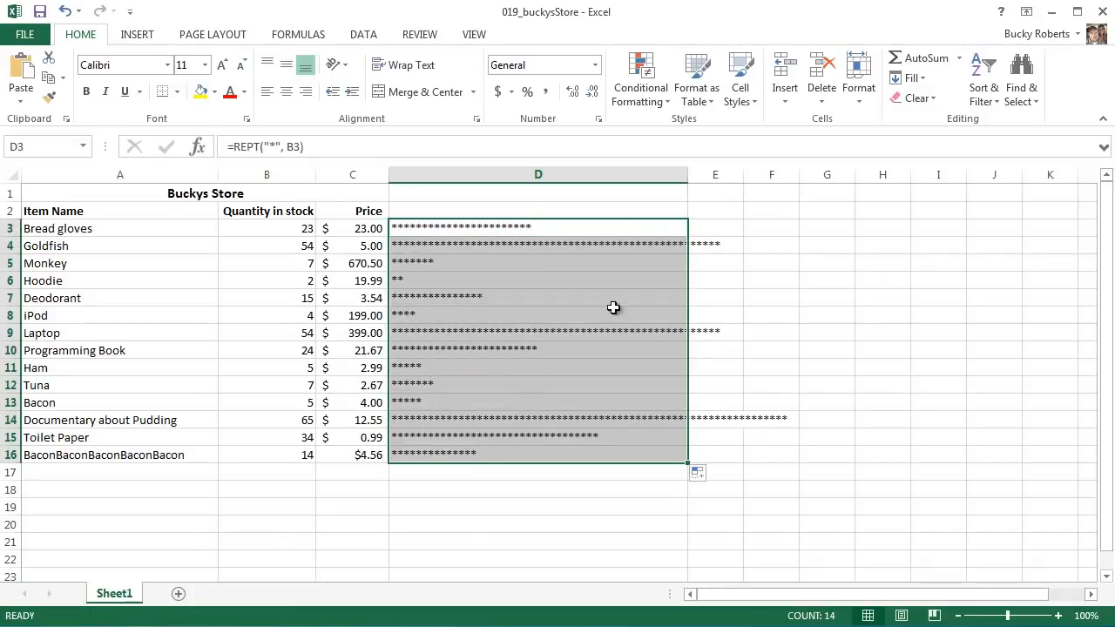
pyautogui.doubleClick(687, 174)
pyautogui.click(637, 212)
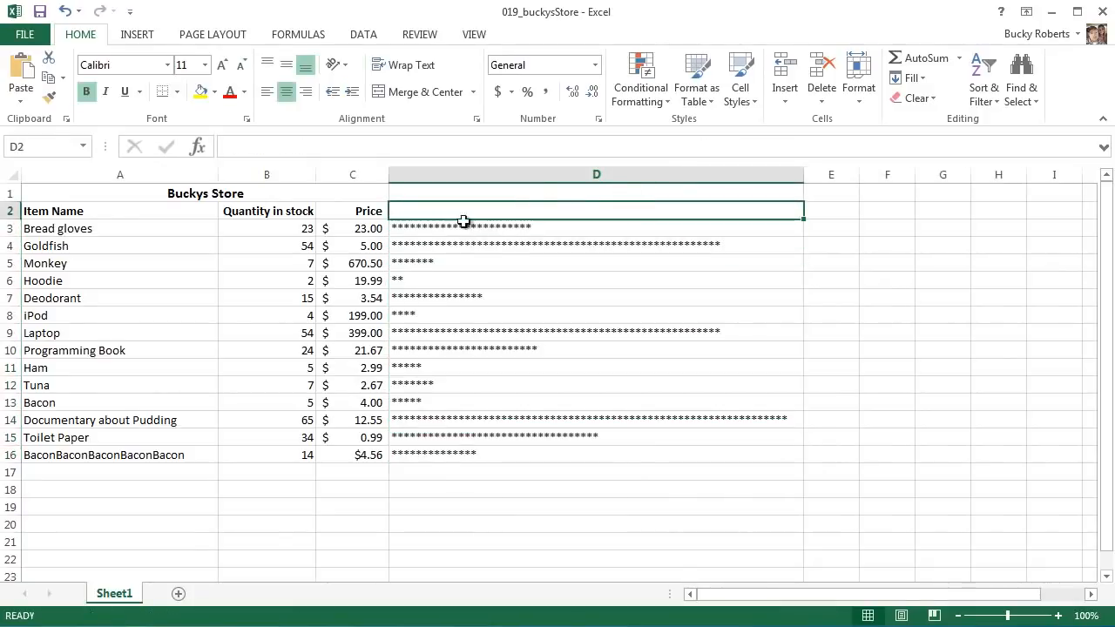
# - Compare the asterisk bars in column D with the stock quantities in column B, checking rows 3 to 6 and row 16
pyautogui.click(480, 231)
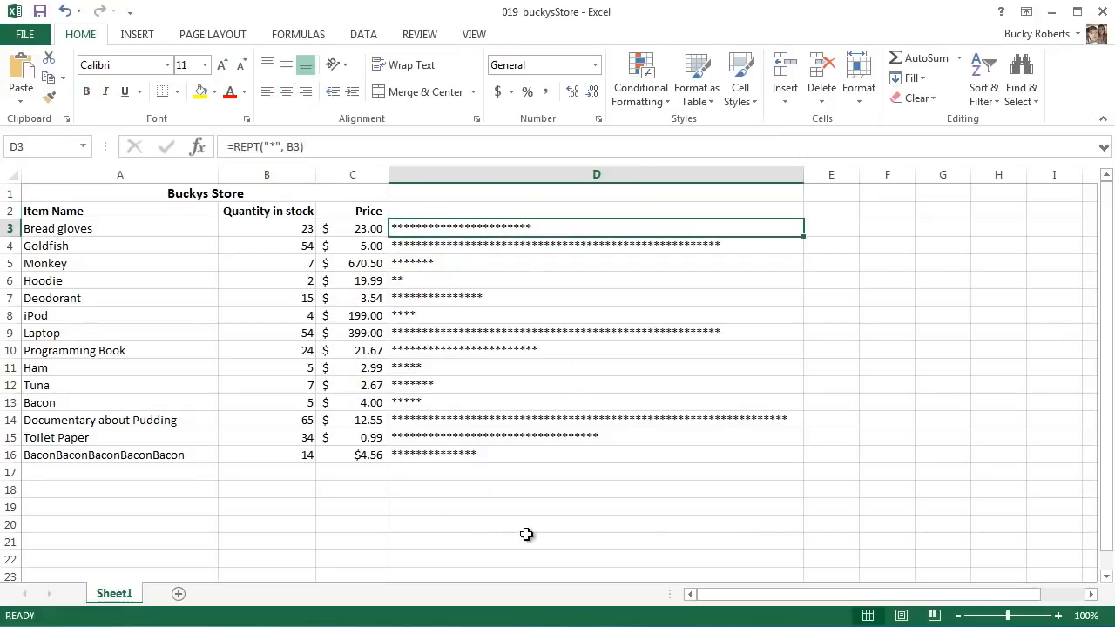
pyautogui.click(272, 228)
pyautogui.click(287, 246)
pyautogui.click(287, 264)
pyautogui.click(292, 281)
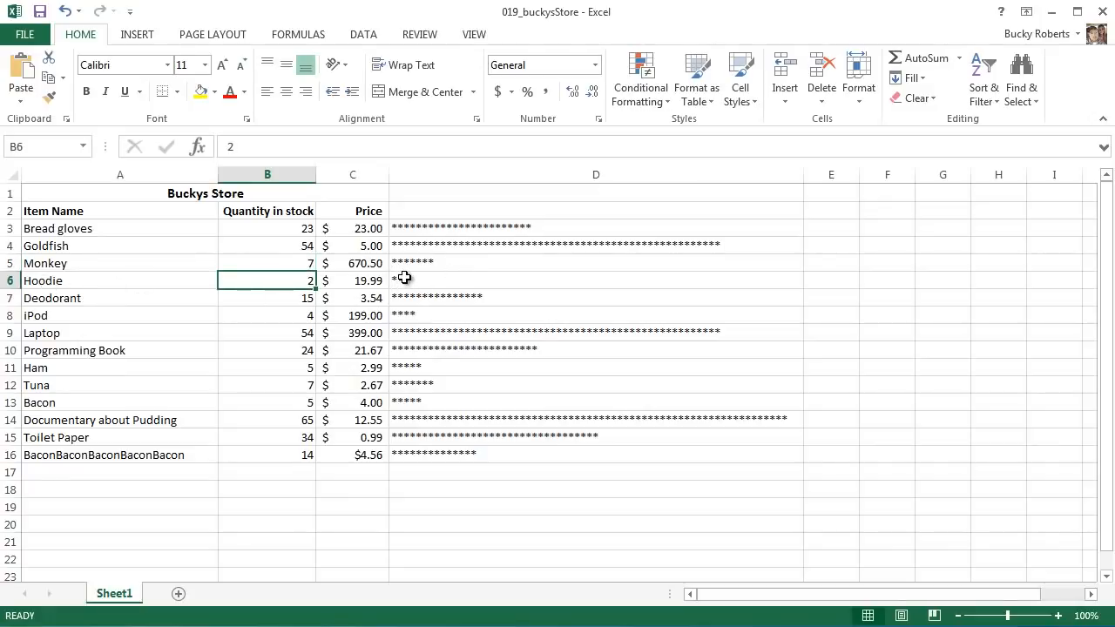
pyautogui.click(404, 277)
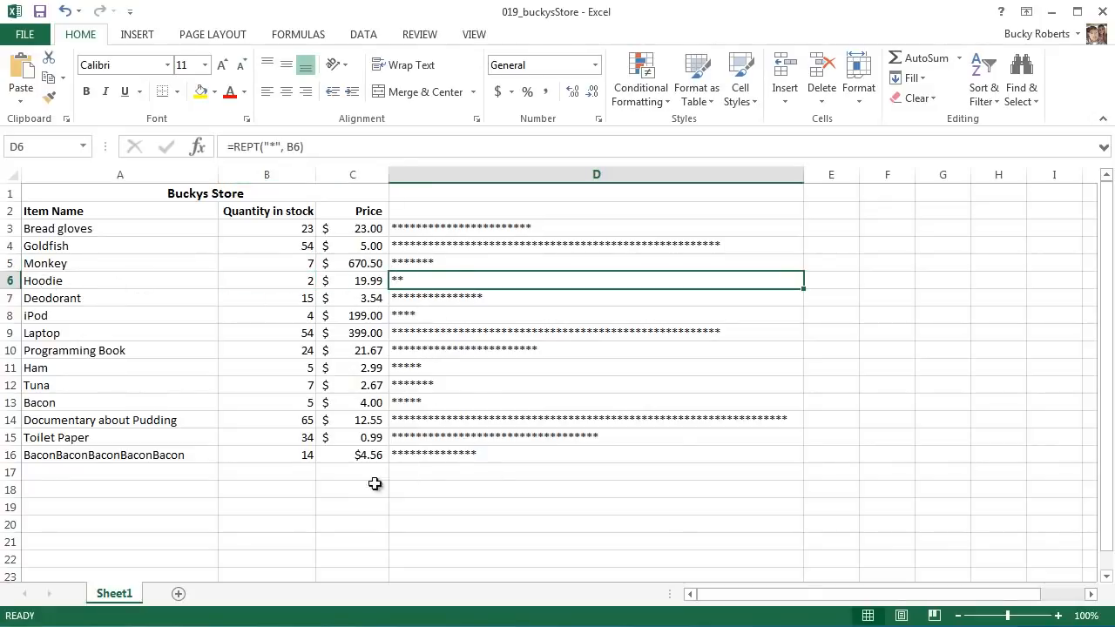
pyautogui.click(101, 457)
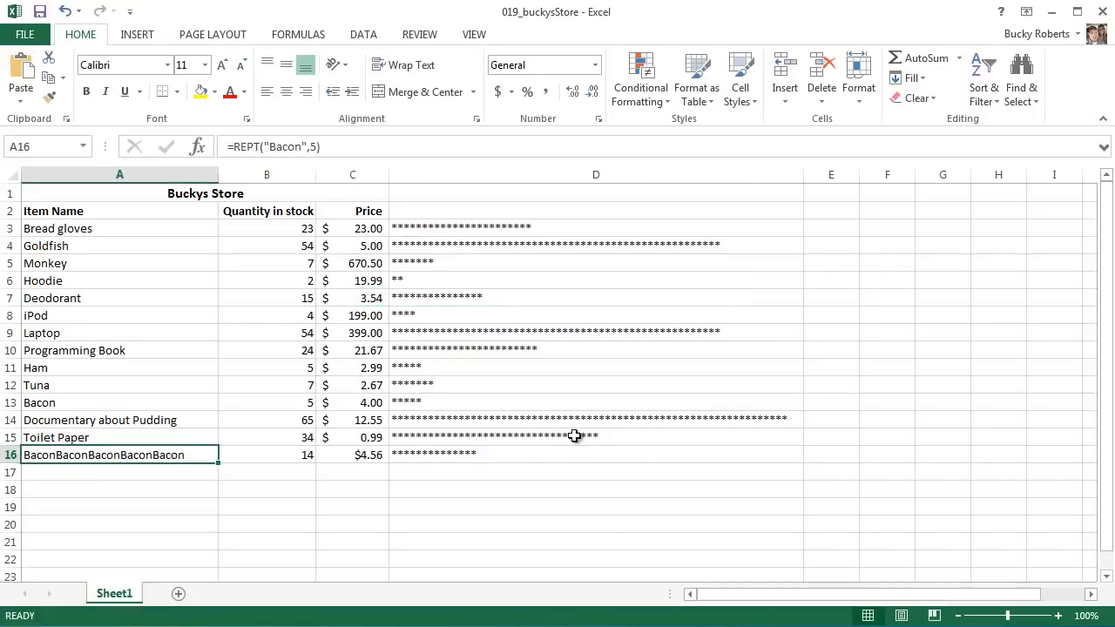
pyautogui.click(472, 460)
pyautogui.click(536, 501)
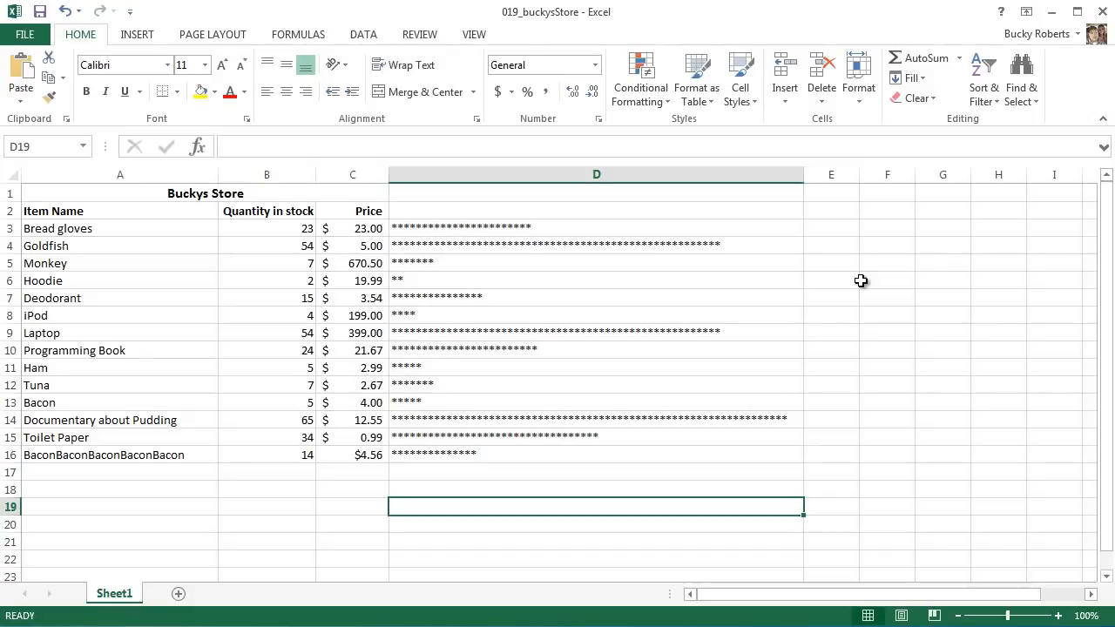
pyautogui.click(494, 229)
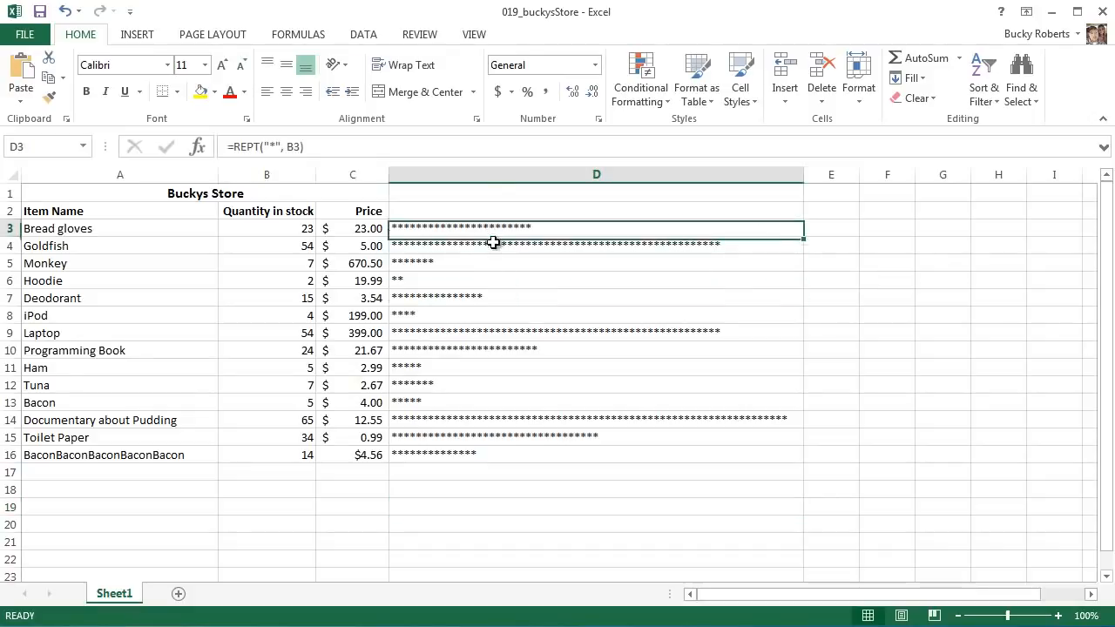
pyautogui.moveTo(493, 234); pyautogui.dragTo(522, 453)
pyautogui.click(887, 384)
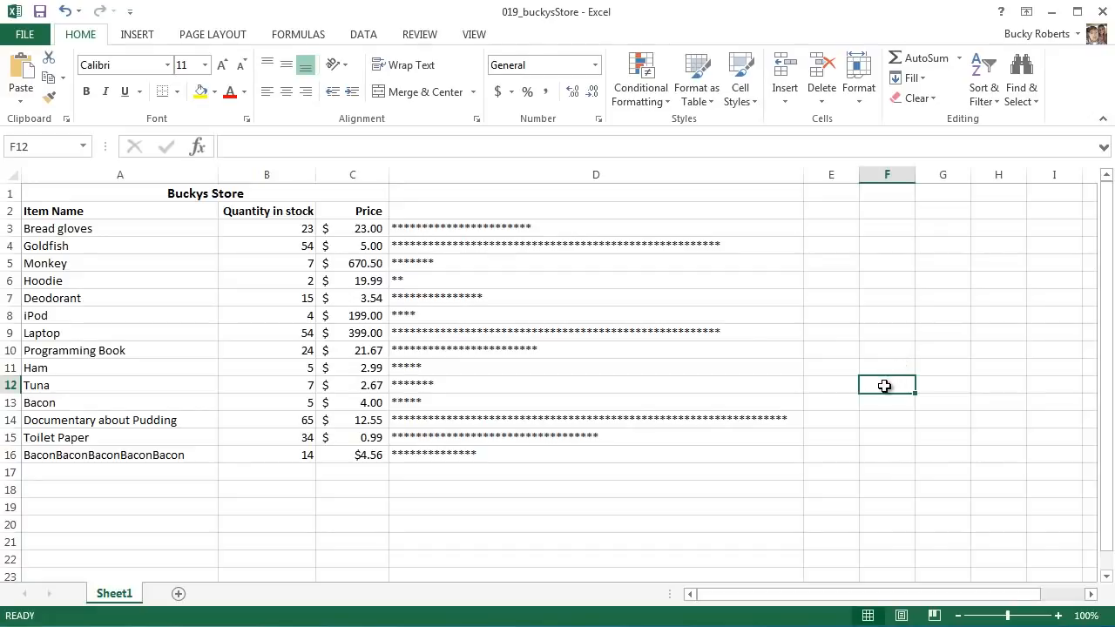
# - Enter "I love bologna" in A17, with several extra spaces between the words
pyautogui.click(108, 494)
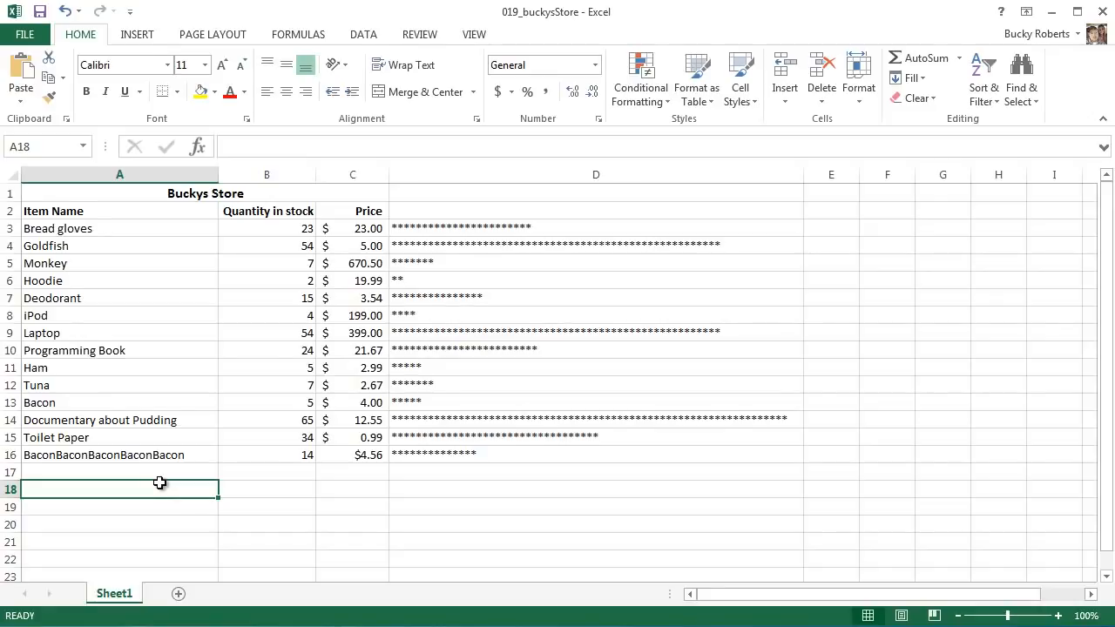
pyautogui.click(90, 471)
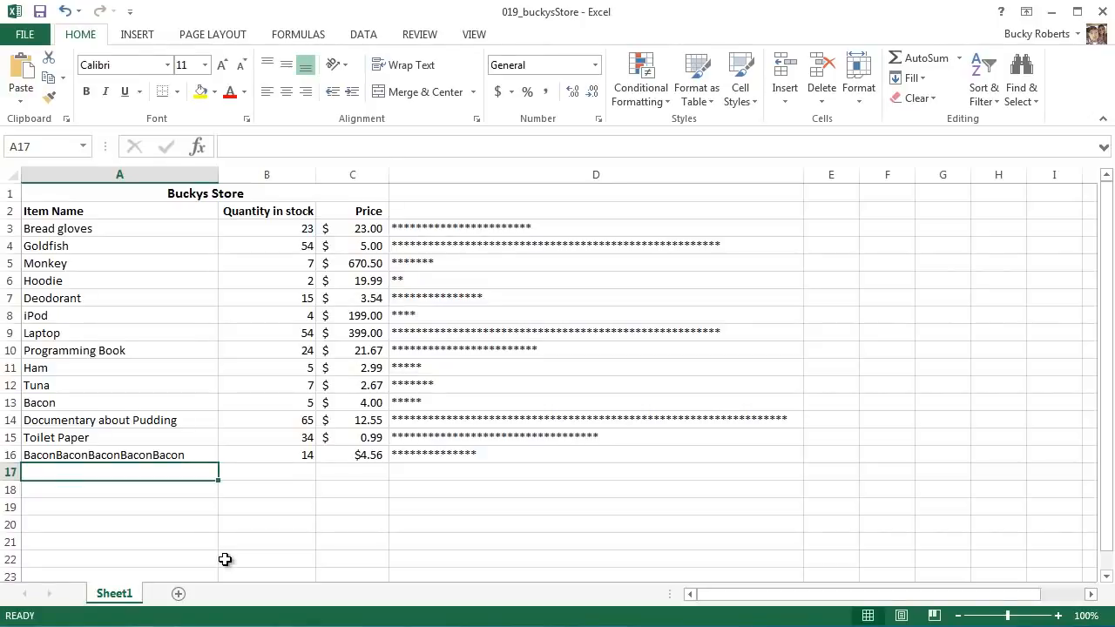
pyautogui.write('I')
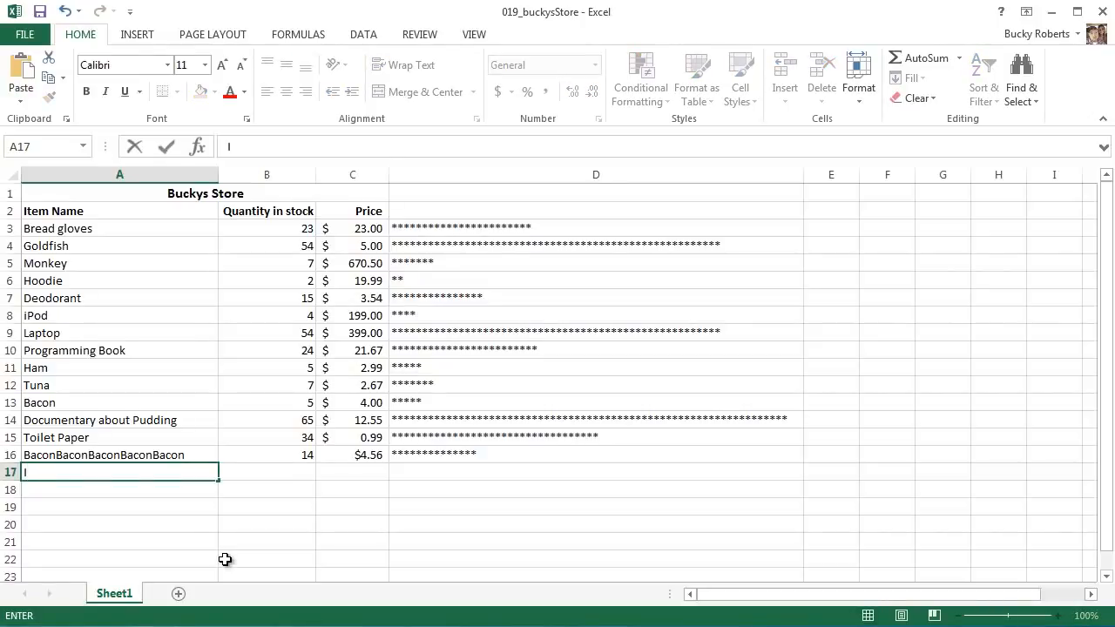
pyautogui.write('    love    bologna')
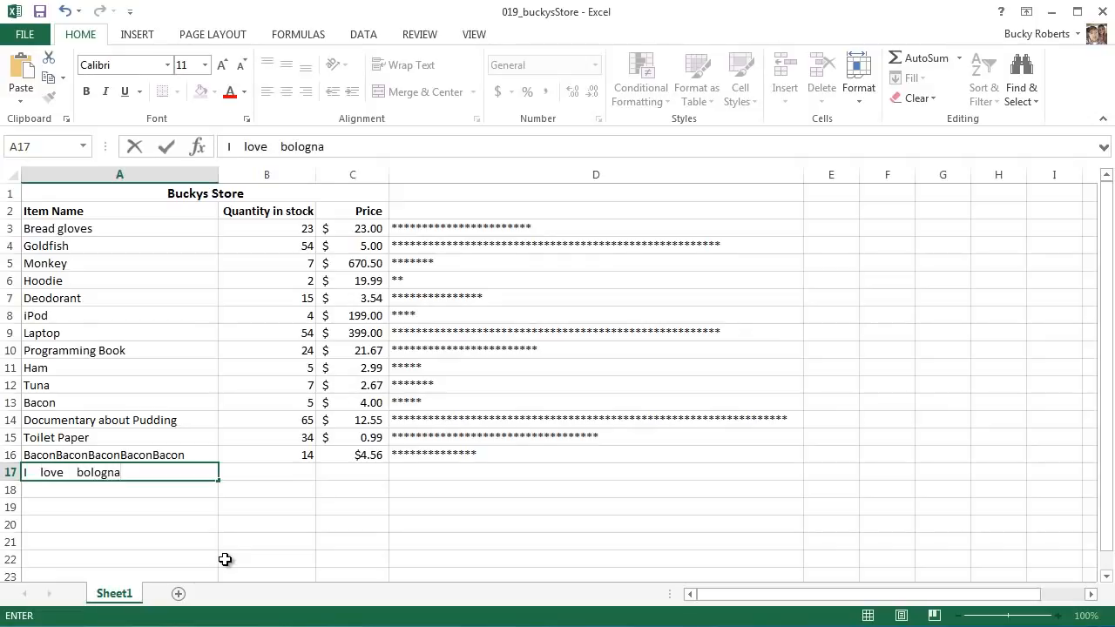
pyautogui.press('Return')
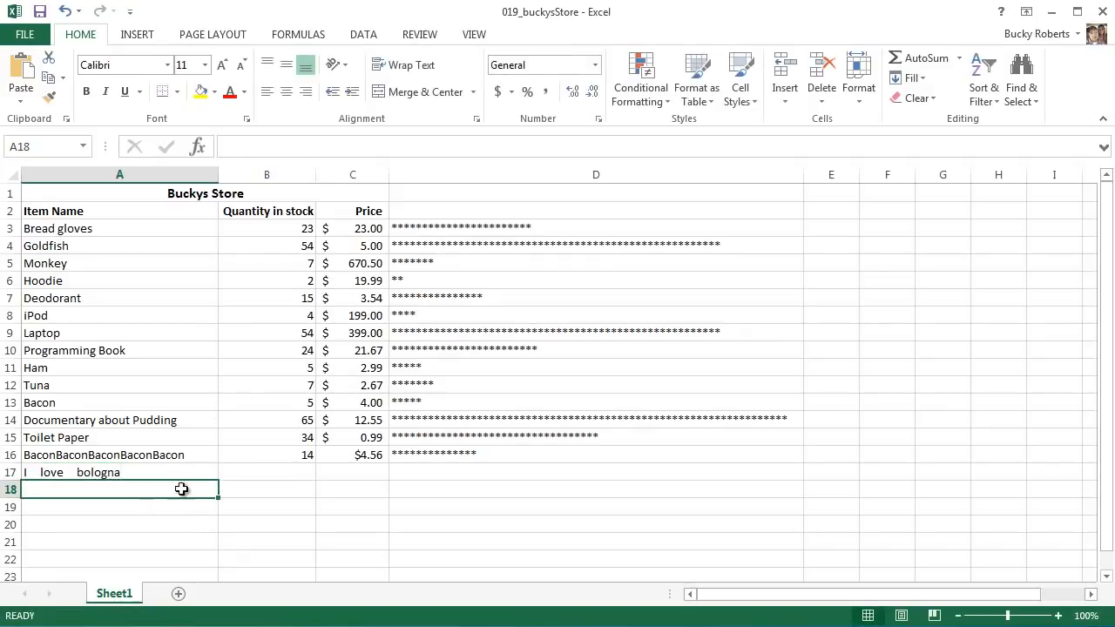
# - Examine the extra spaces between the words of the text in A17
pyautogui.click(132, 475)
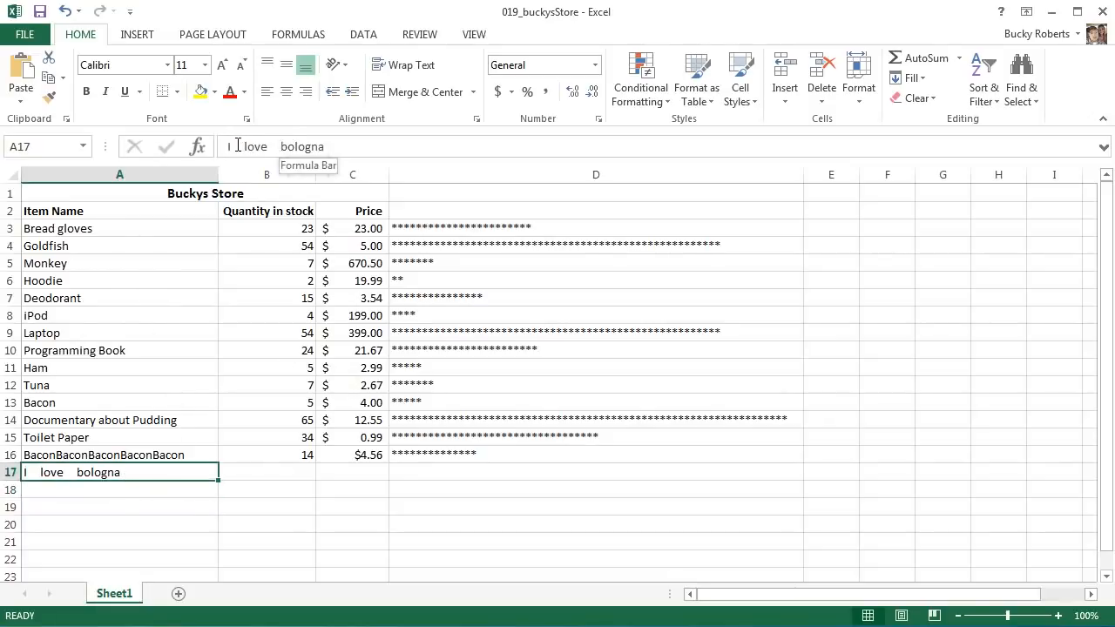
pyautogui.moveTo(231, 146); pyautogui.dragTo(271, 149)
pyautogui.click(332, 145)
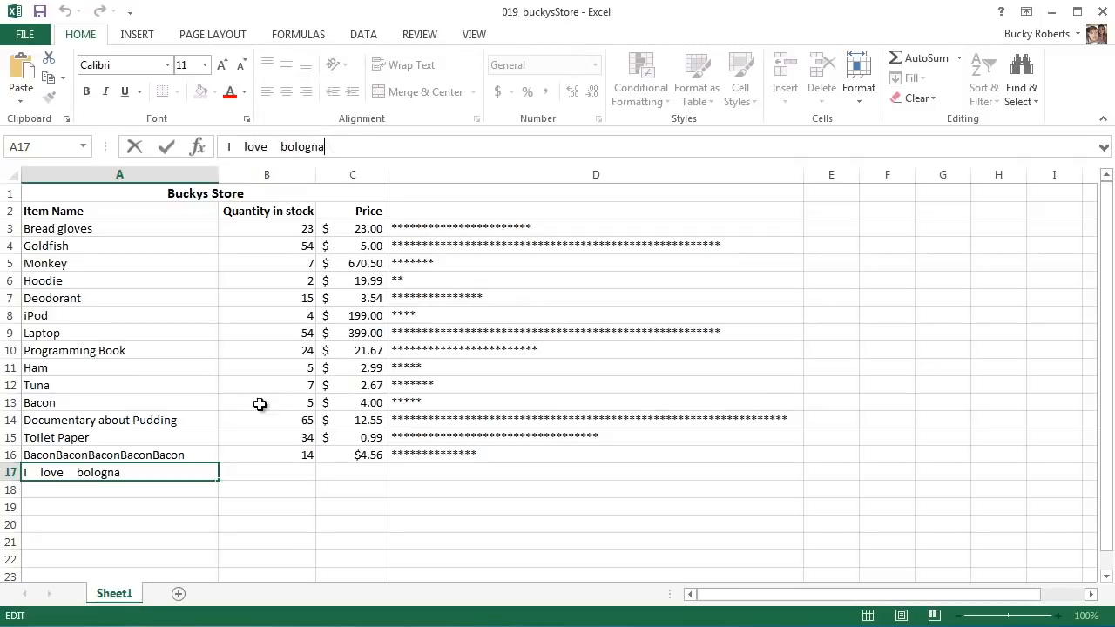
# - Enter =TRIM(A17) in A18 to strip the extra spaces, and compare the result with the original text in A17
pyautogui.press('Return')
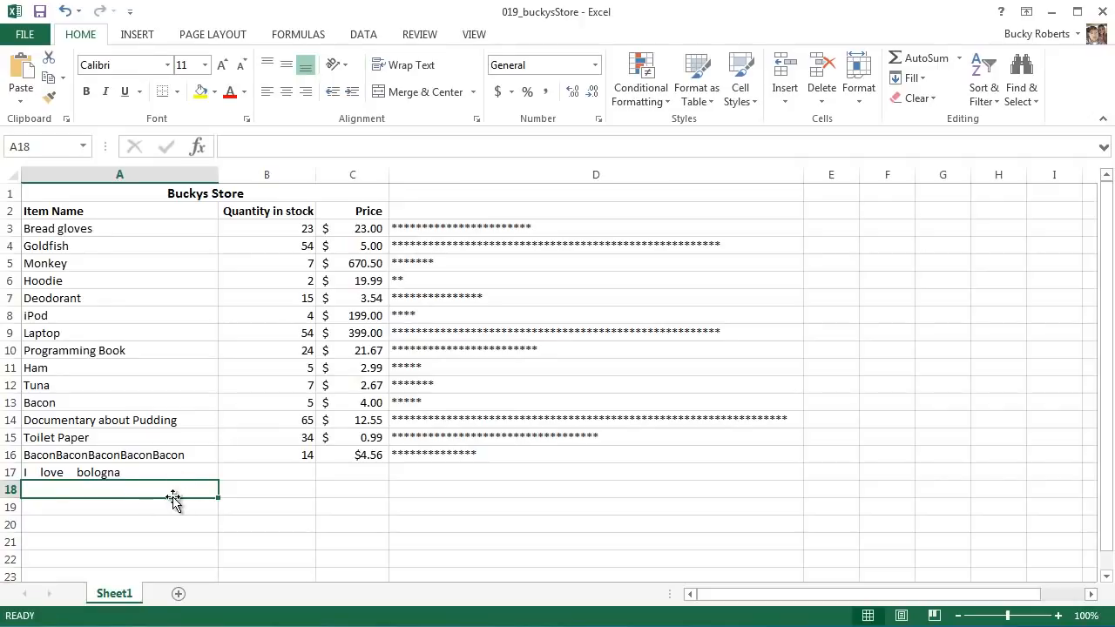
pyautogui.write('=TRIM')
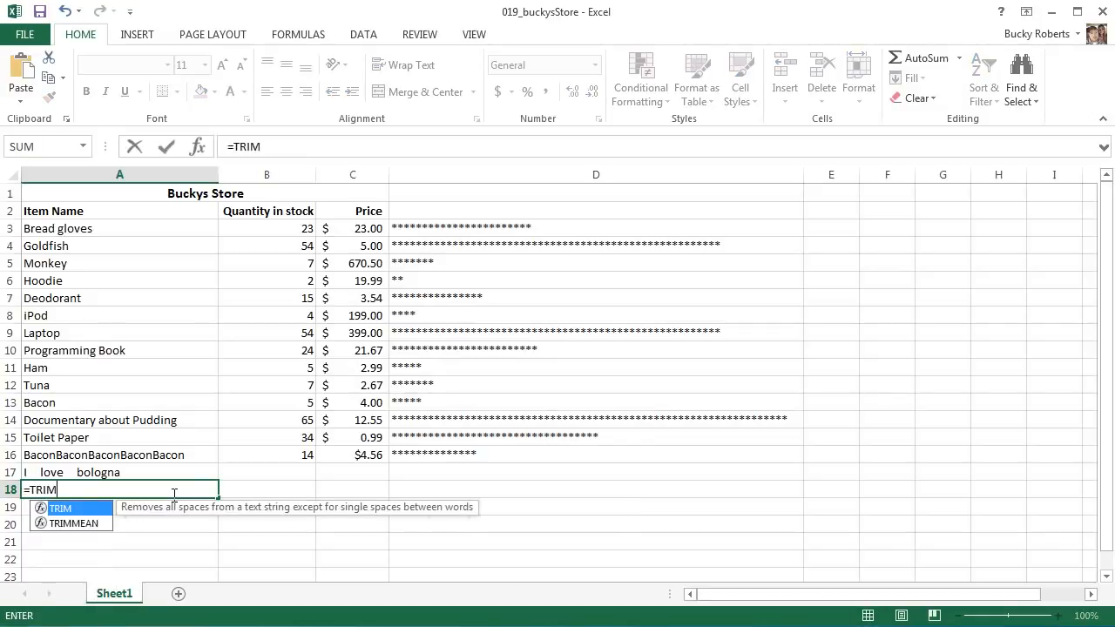
pyautogui.write('(')
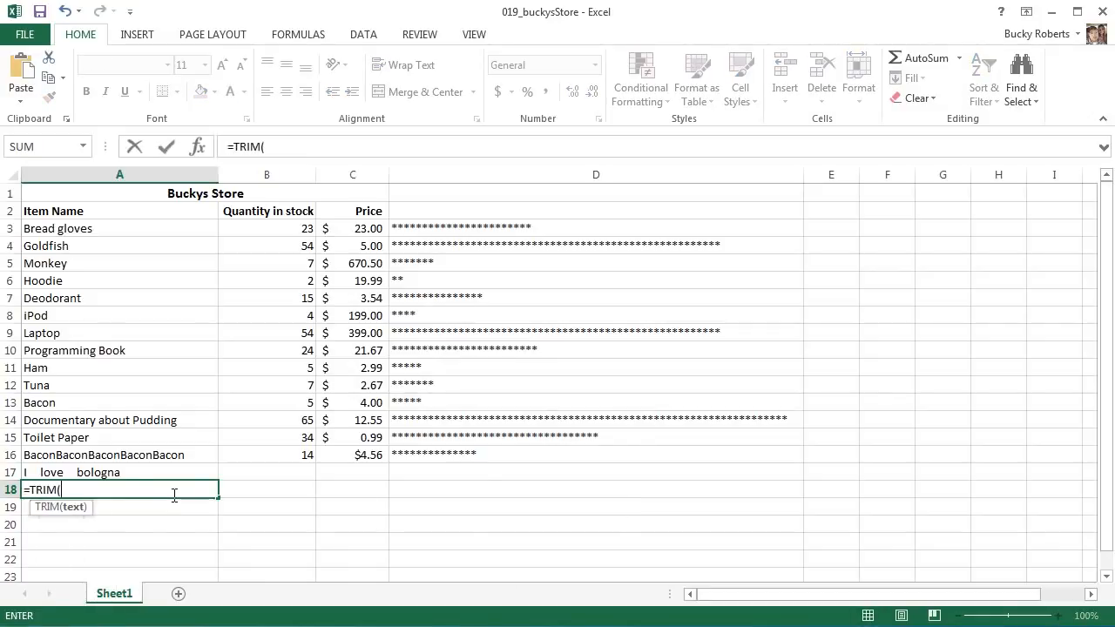
pyautogui.click(116, 470)
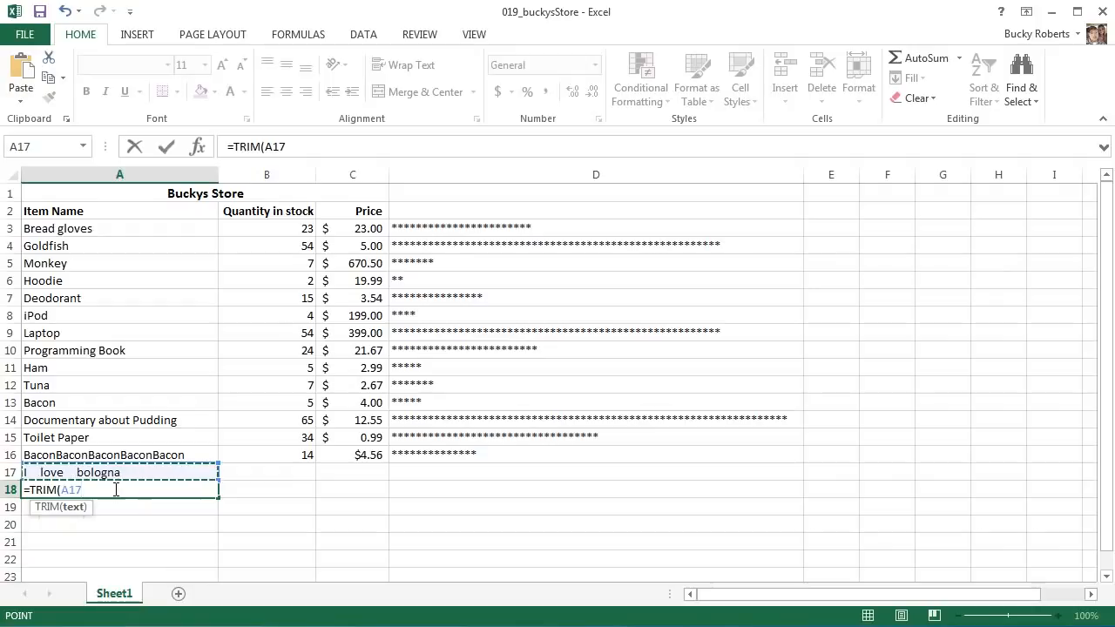
pyautogui.click(116, 490)
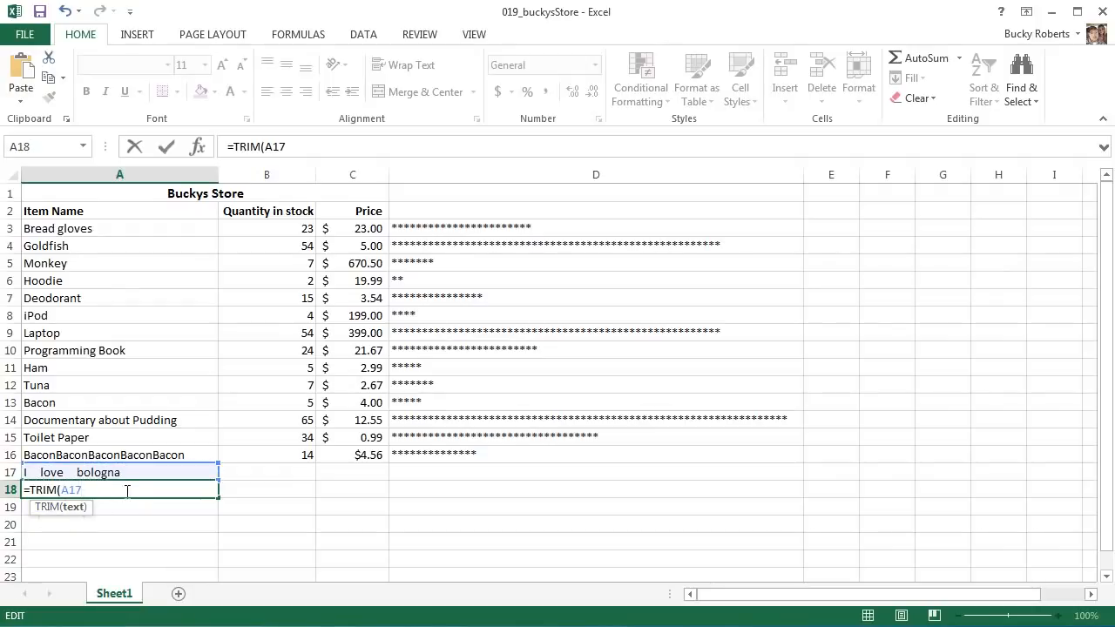
pyautogui.write(')')
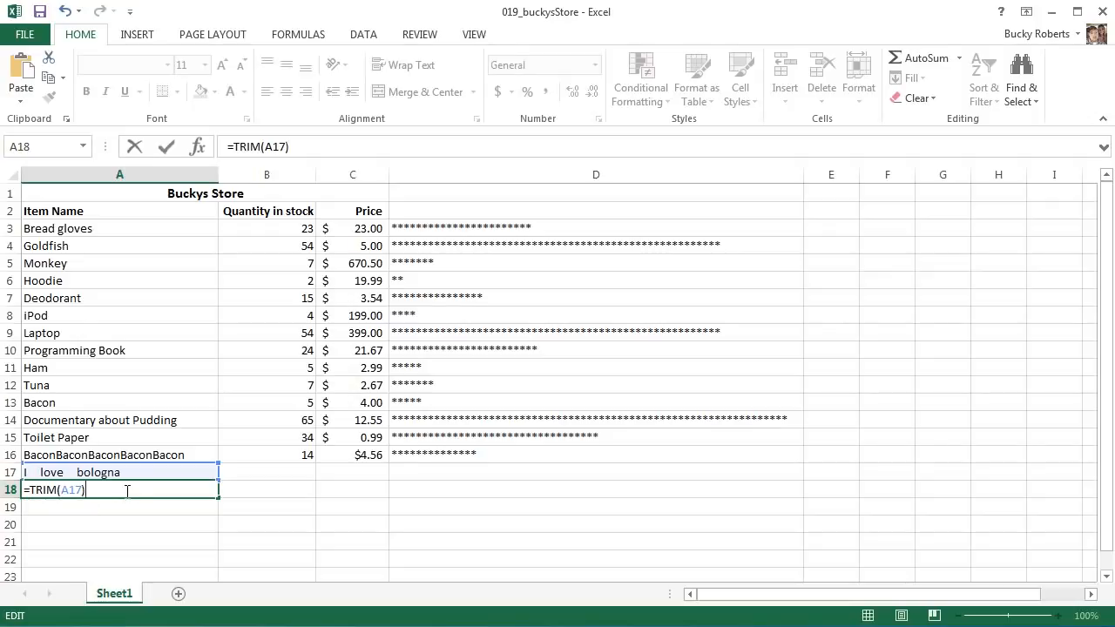
pyautogui.press('Return')
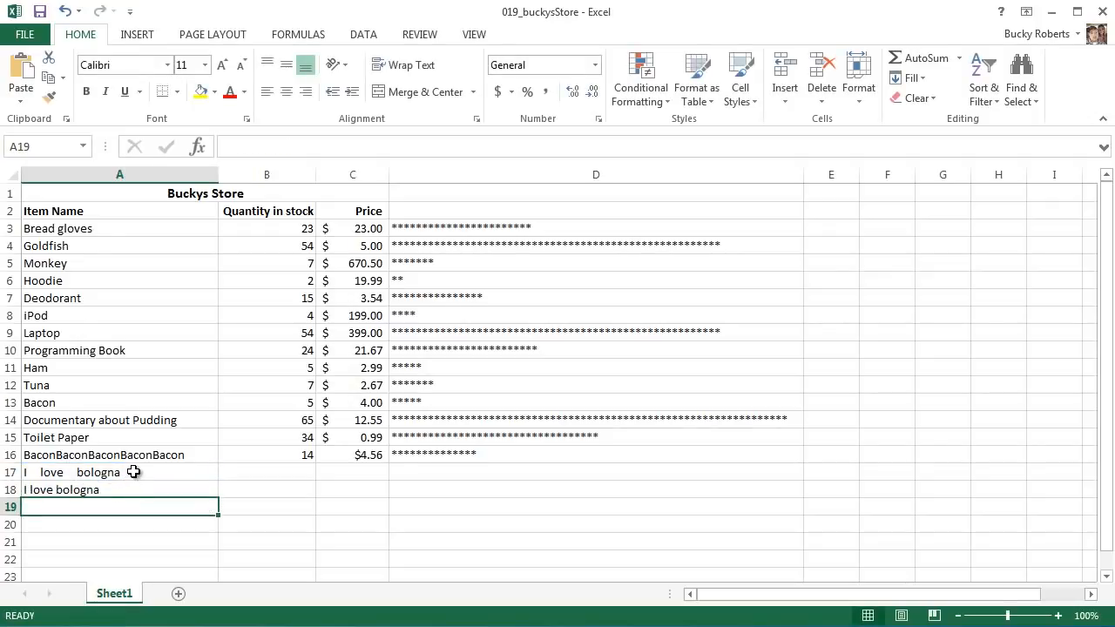
pyautogui.click(130, 479)
pyautogui.click(130, 485)
pyautogui.click(129, 475)
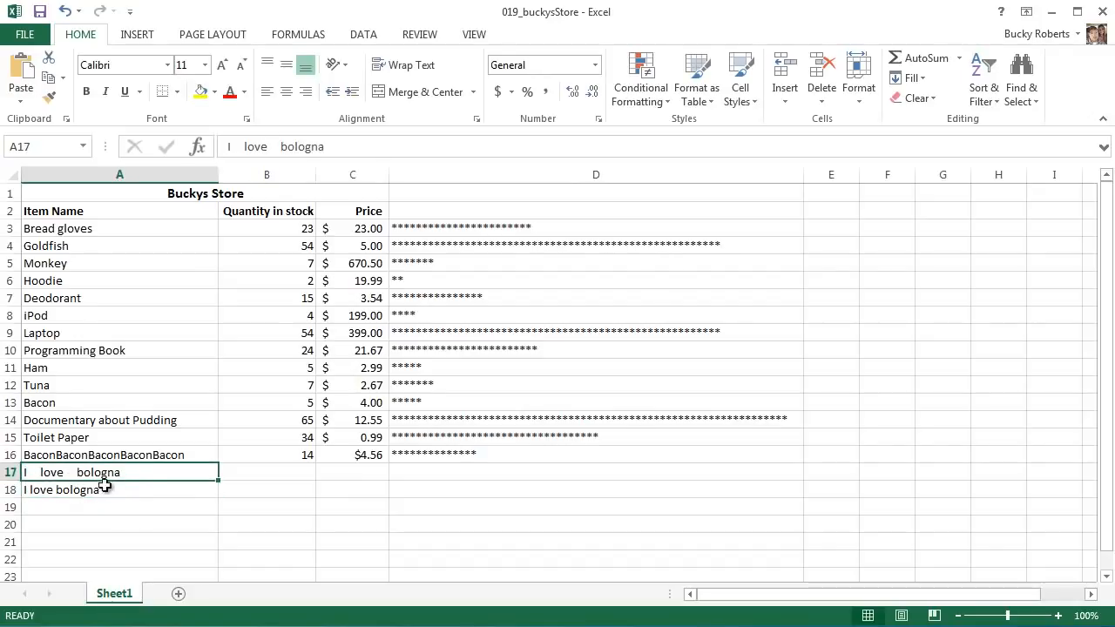
pyautogui.click(144, 490)
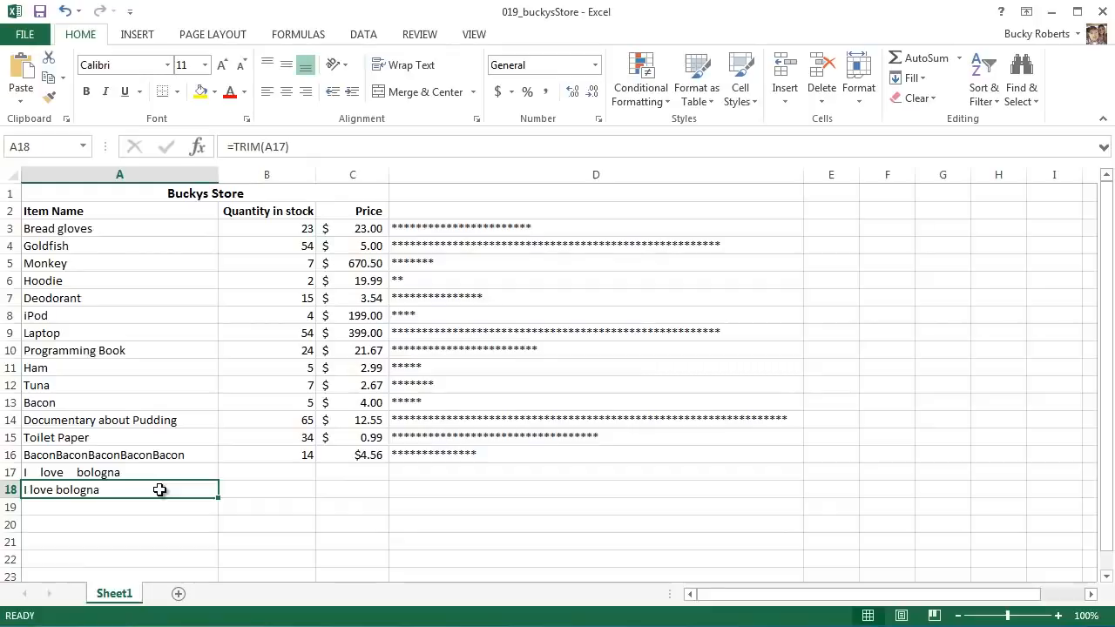
# - Count the characters of the trimmed text in A18 by entering =LEN(A18) in A19
pyautogui.click(101, 512)
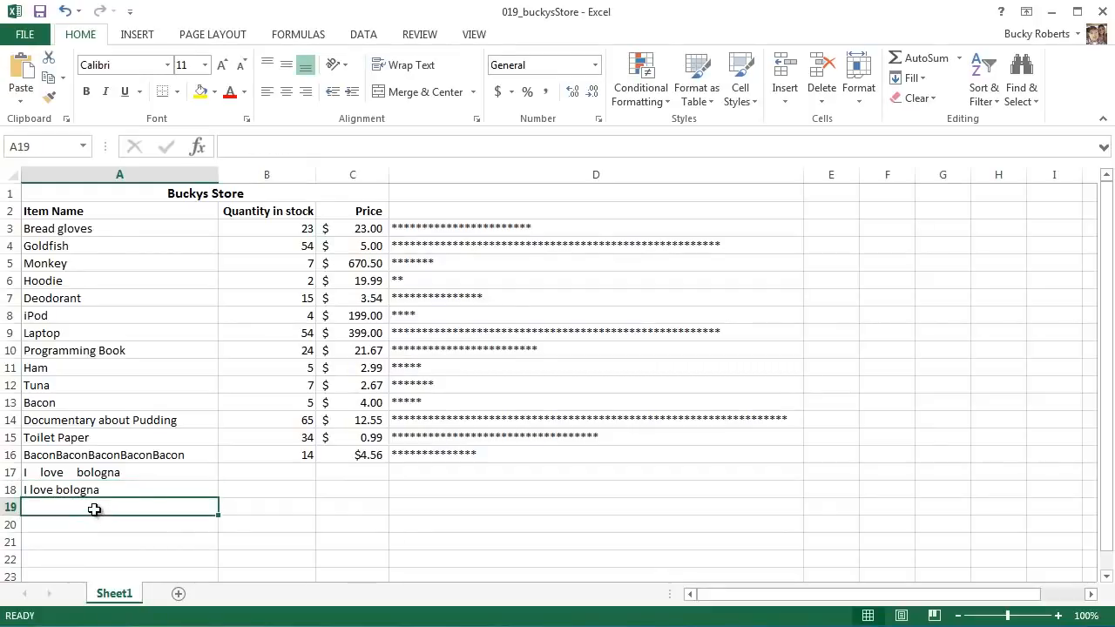
pyautogui.click(96, 492)
pyautogui.click(93, 512)
pyautogui.write('=LEN')
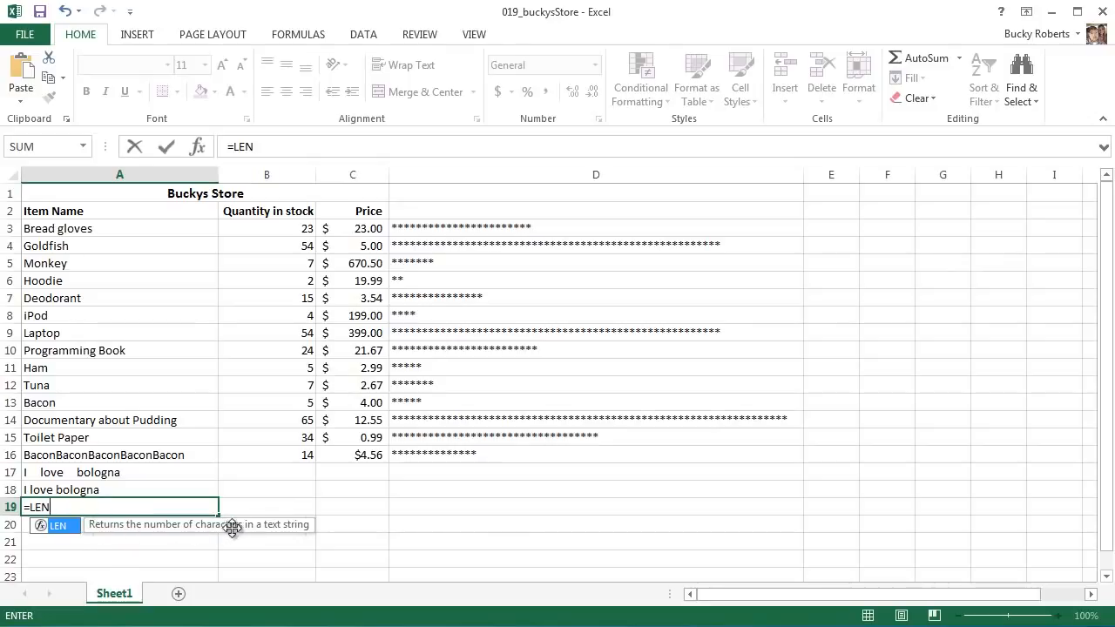
pyautogui.click(91, 508)
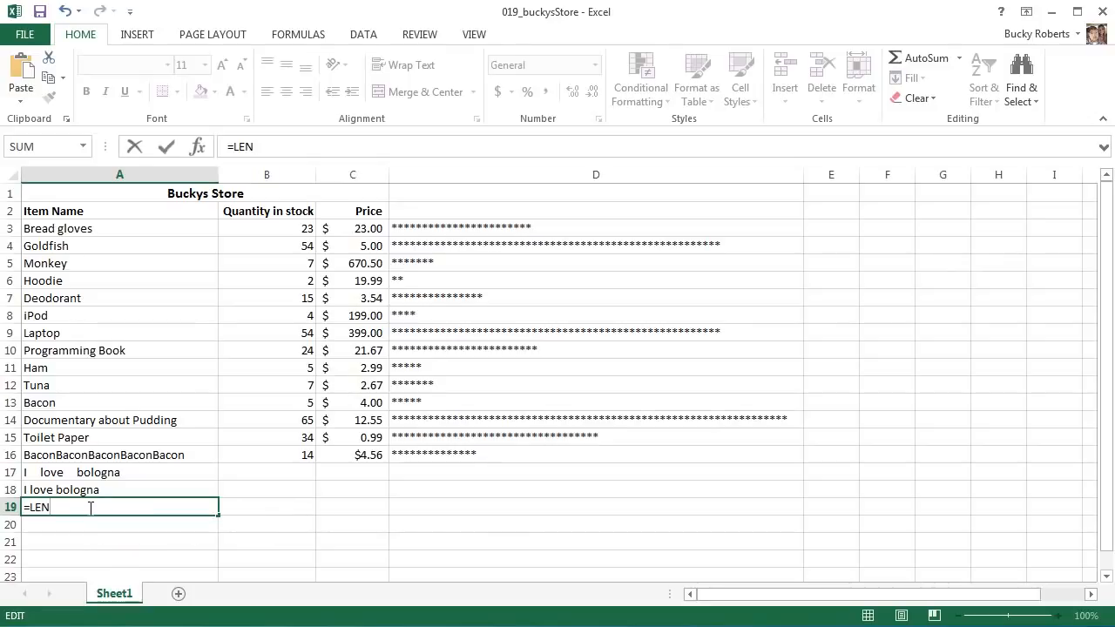
pyautogui.write('(')
pyautogui.click(67, 489)
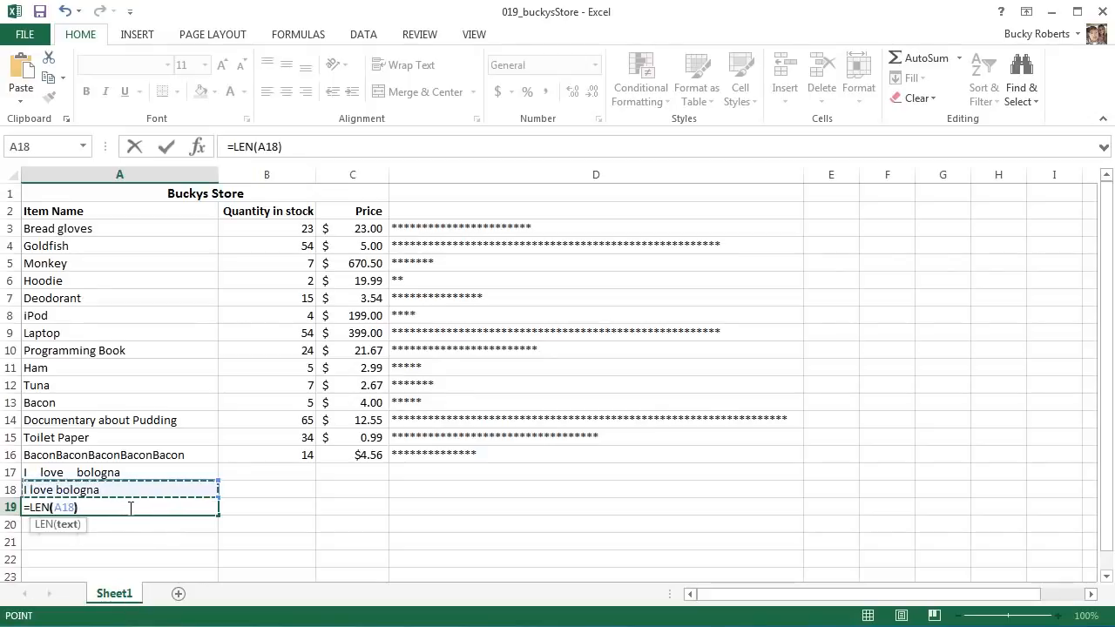
pyautogui.write(')')
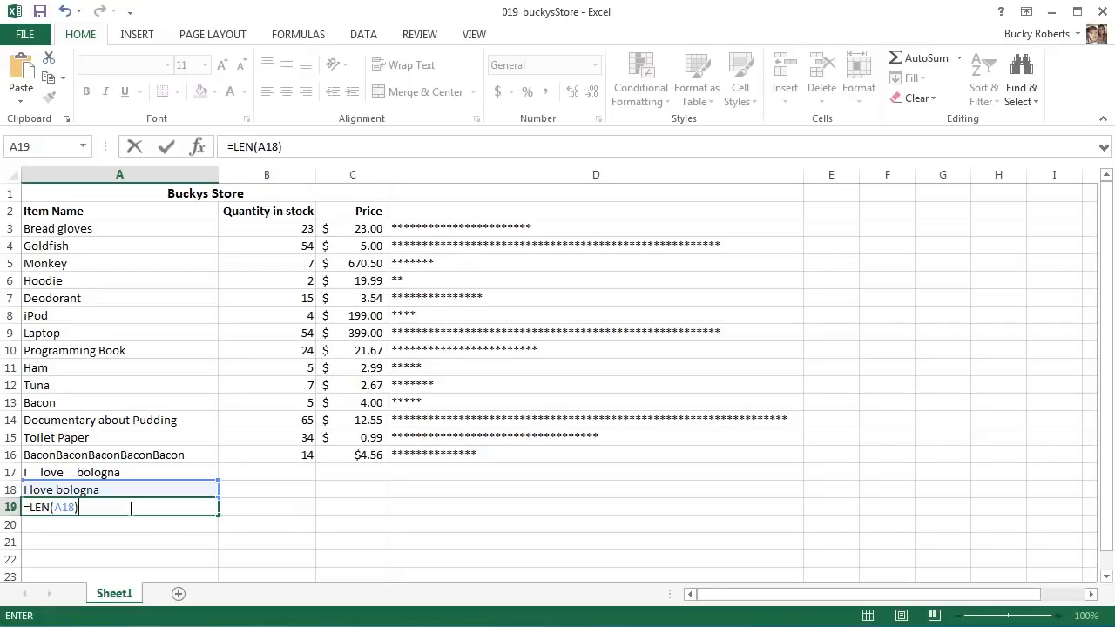
pyautogui.press('Return')
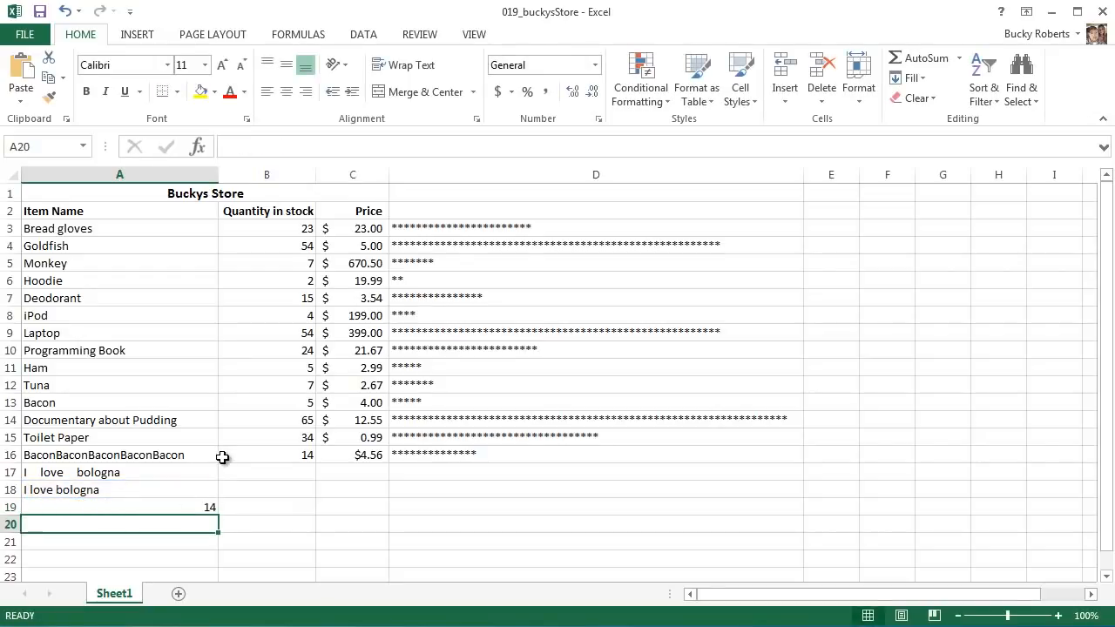
pyautogui.click(213, 505)
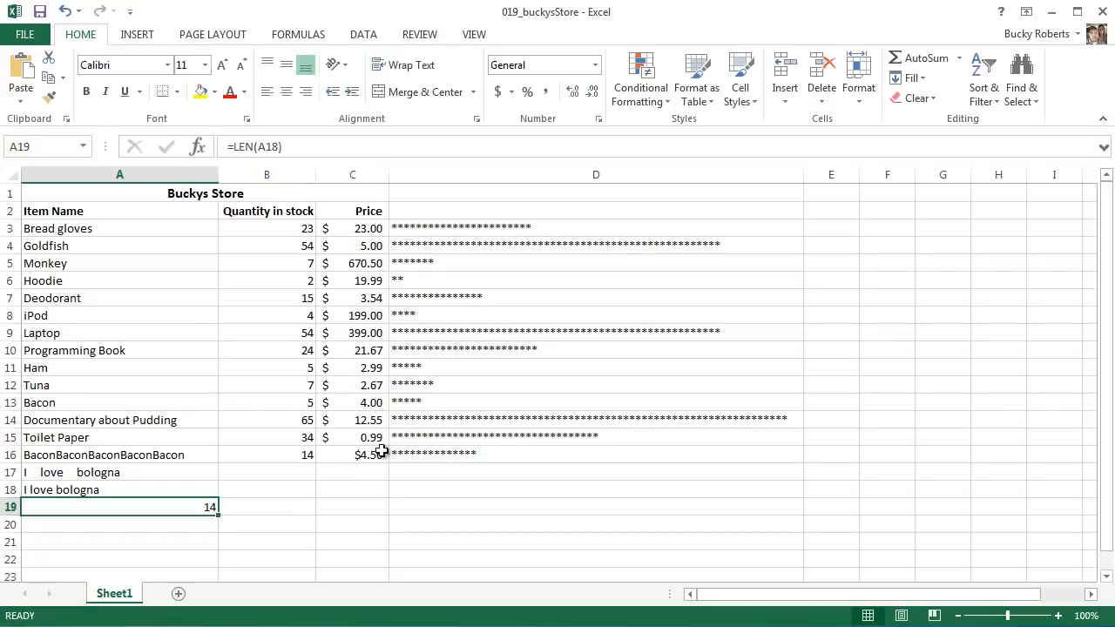
pyautogui.click(104, 492)
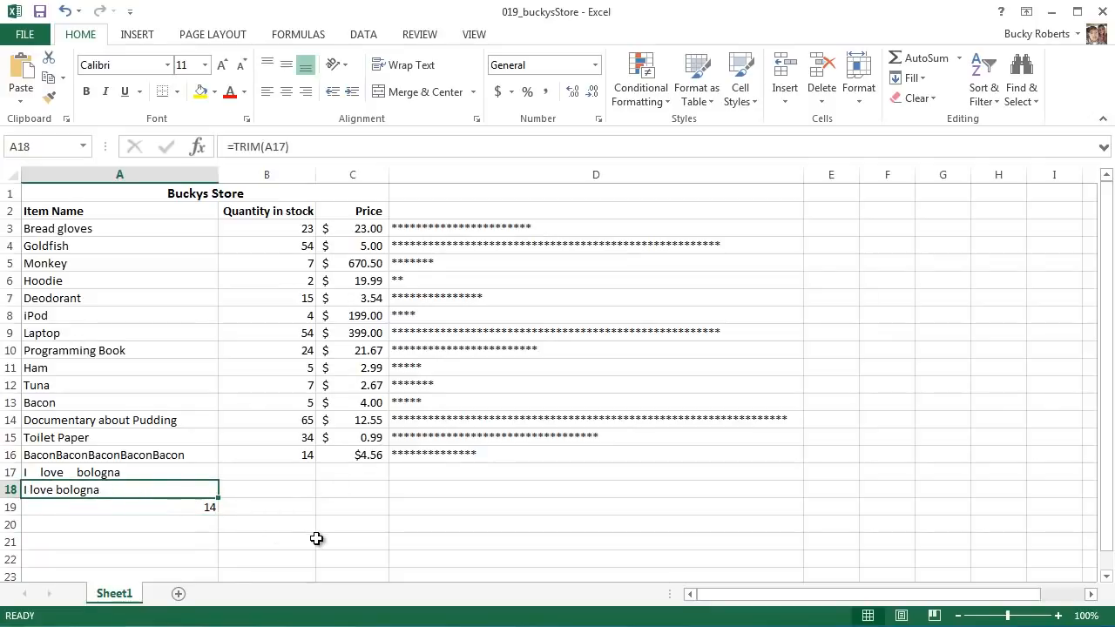
pyautogui.click(267, 510)
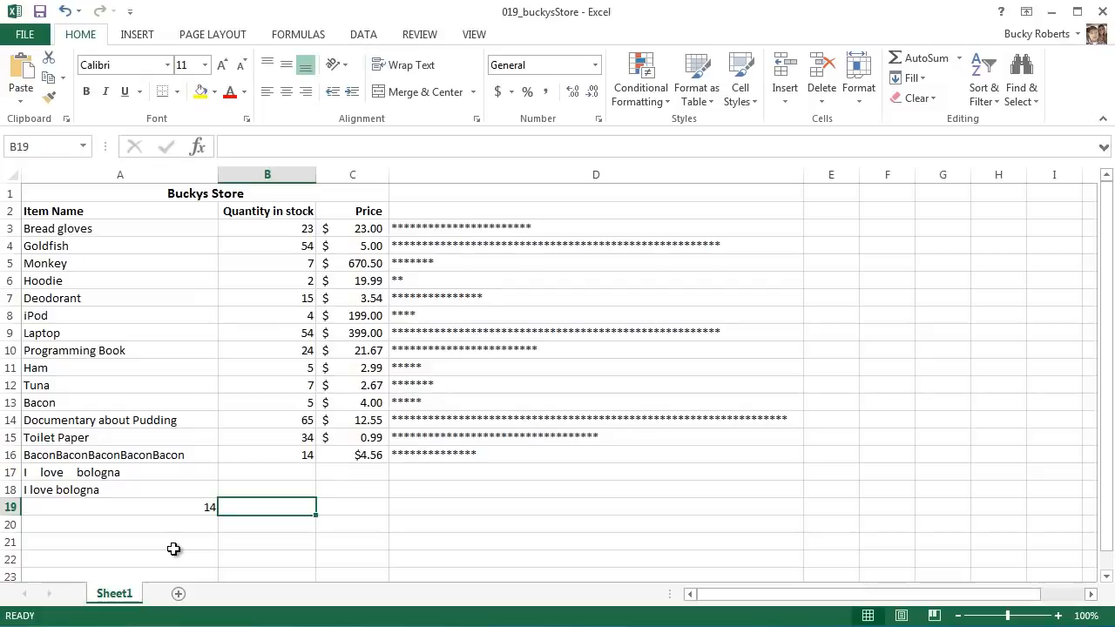
pyautogui.write('UPPER')
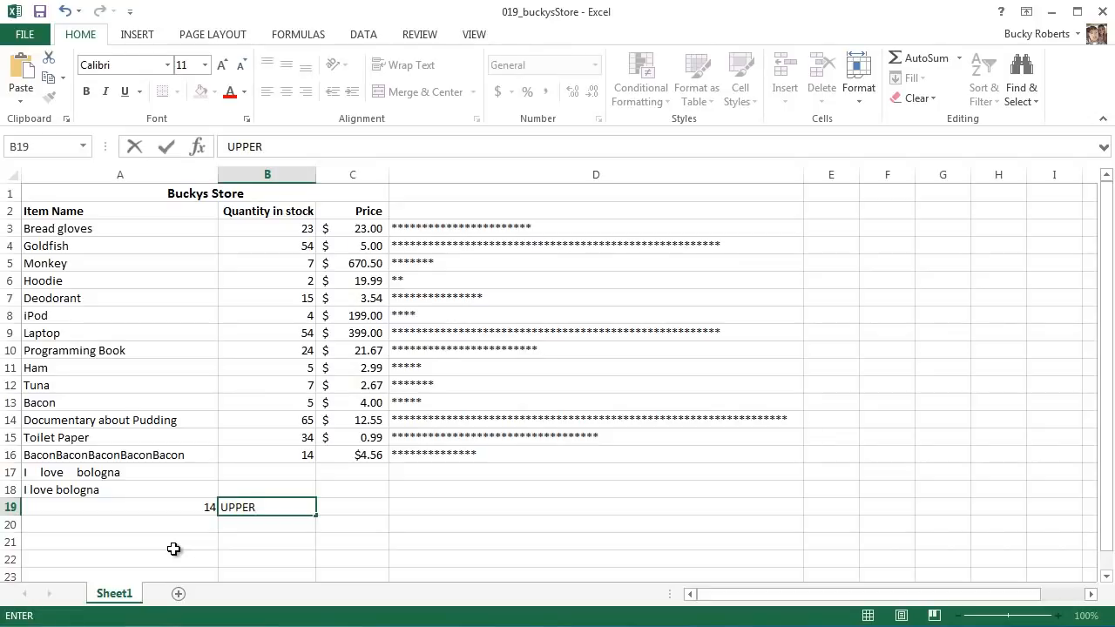
pyautogui.press('BackSpace')
pyautogui.press('BackSpace')
pyautogui.press('BackSpace')
pyautogui.press('BackSpace')
pyautogui.press('BackSpace')
pyautogui.write('LOWER')
pyautogui.press('BackSpace')
pyautogui.press('BackSpace')
pyautogui.press('BackSpace')
pyautogui.press('BackSpace')
pyautogui.press('BackSpace')
# - Enter a person's full name in B18 with irregular capitalization: uppercase first name, last name lowercase except its final two letters
pyautogui.click(264, 488)
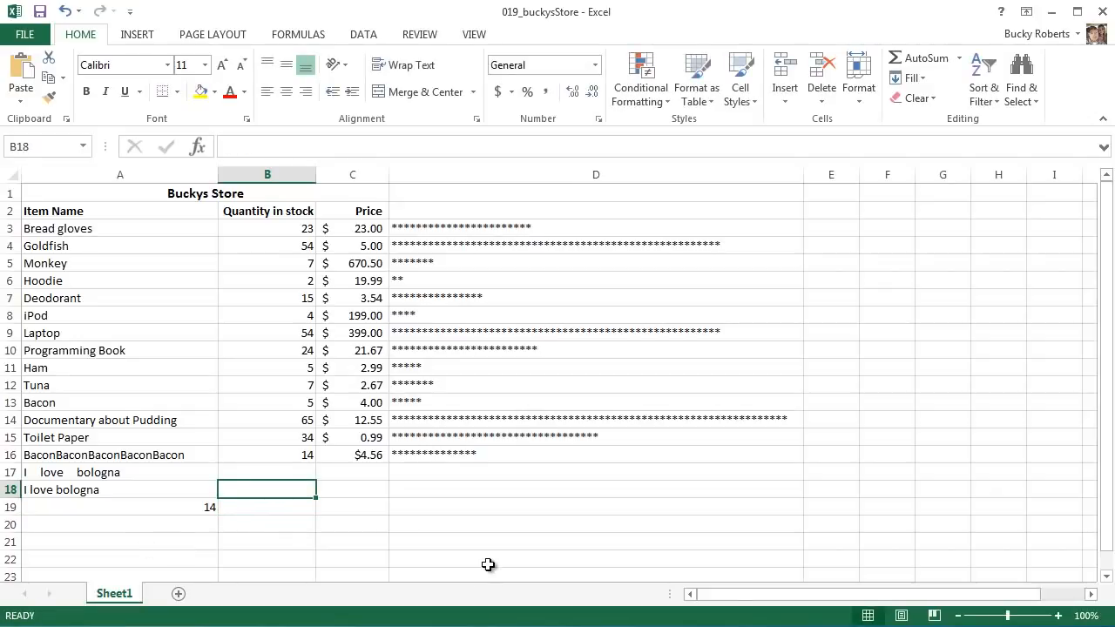
pyautogui.write('BUCKY rober')
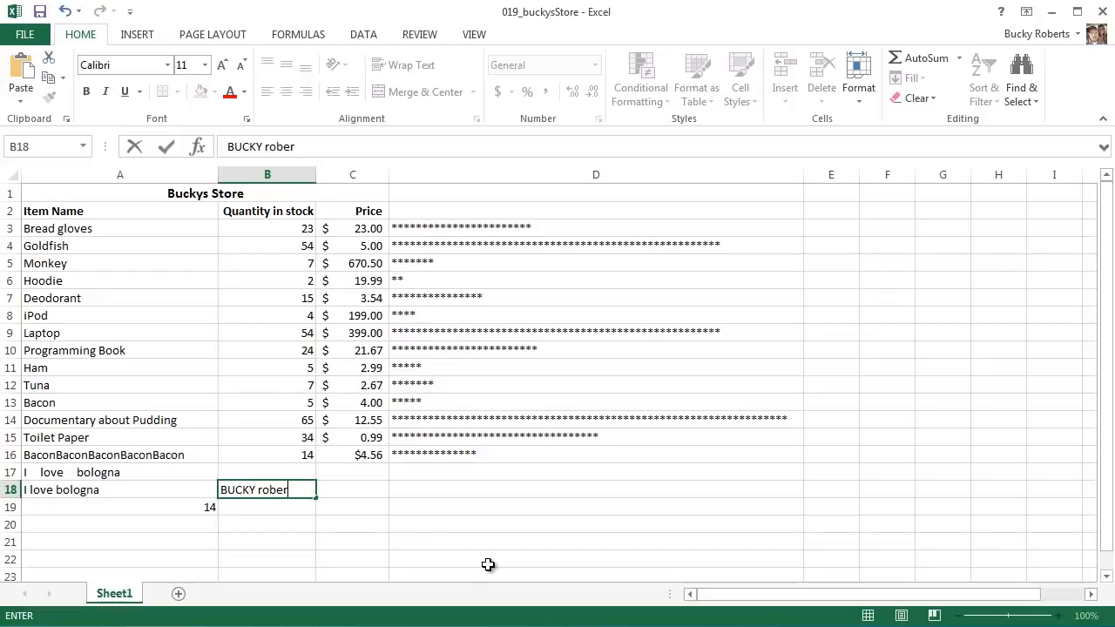
pyautogui.write('TS')
# - Enter =PROPER(B18) in B19 to capitalize the name properly, and compare the result with the original in B18
pyautogui.click(288, 510)
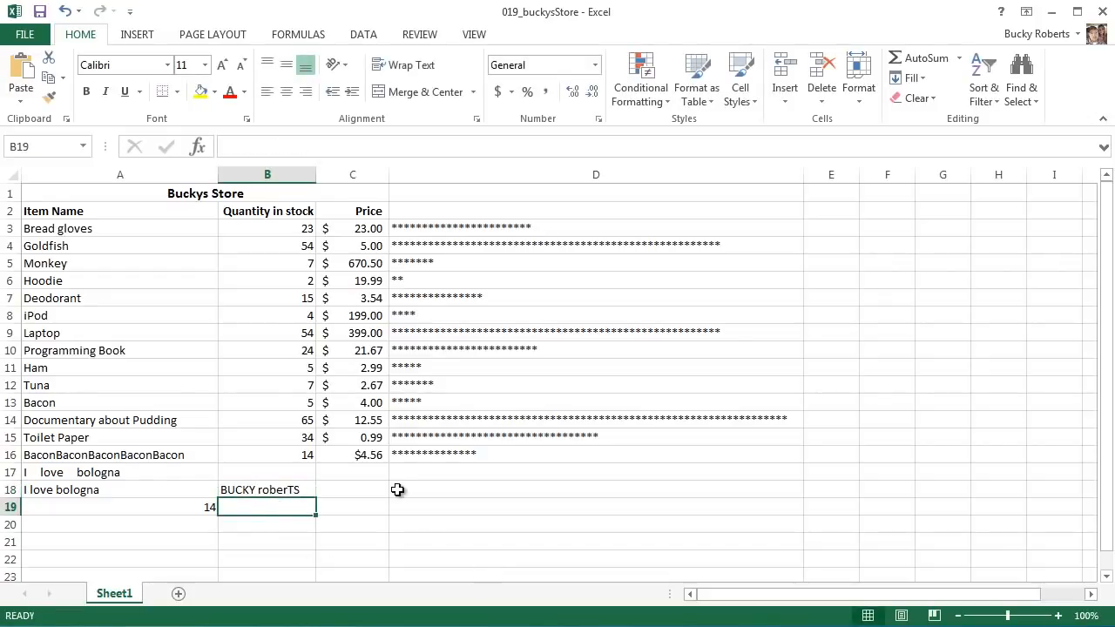
pyautogui.write('=PR')
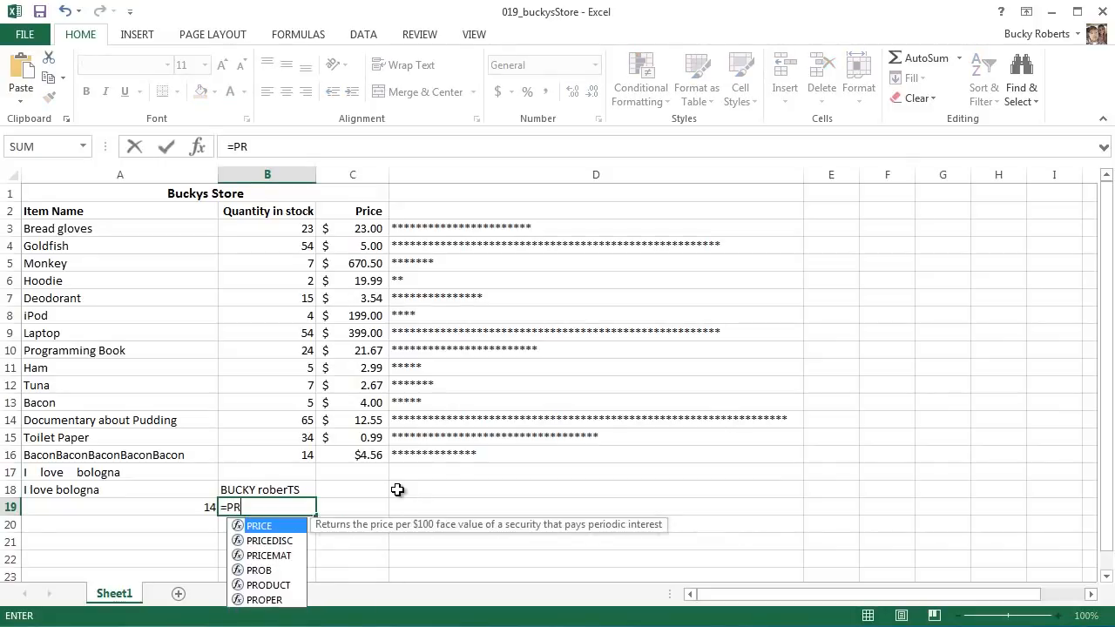
pyautogui.press('Down')
pyautogui.press('Down')
pyautogui.press('Down')
pyautogui.press('Down')
pyautogui.press('Down')
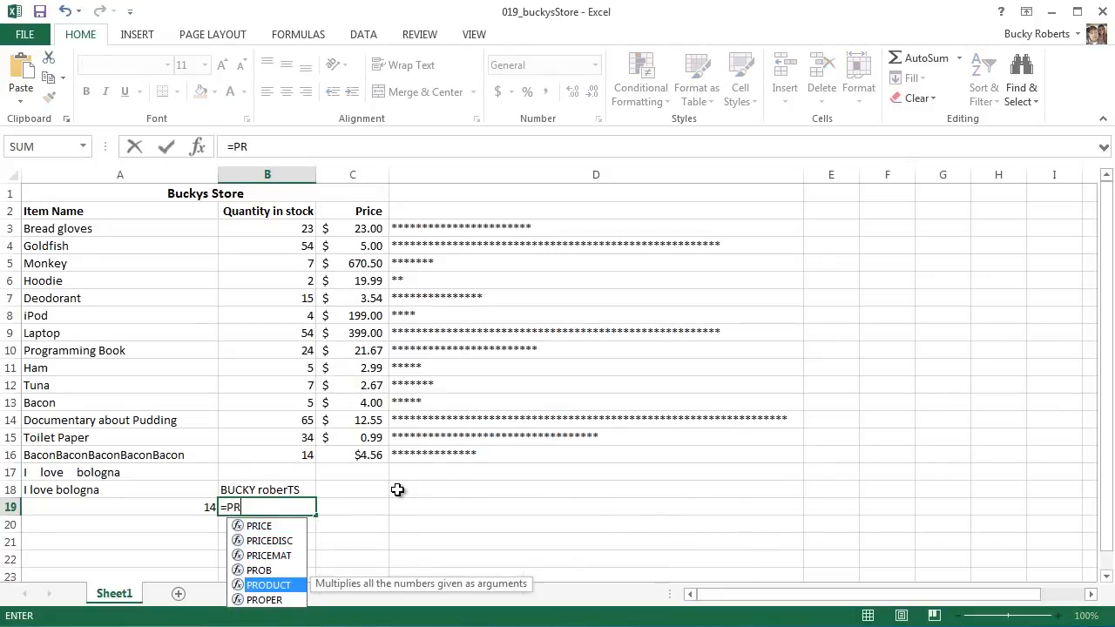
pyautogui.press('Tab')
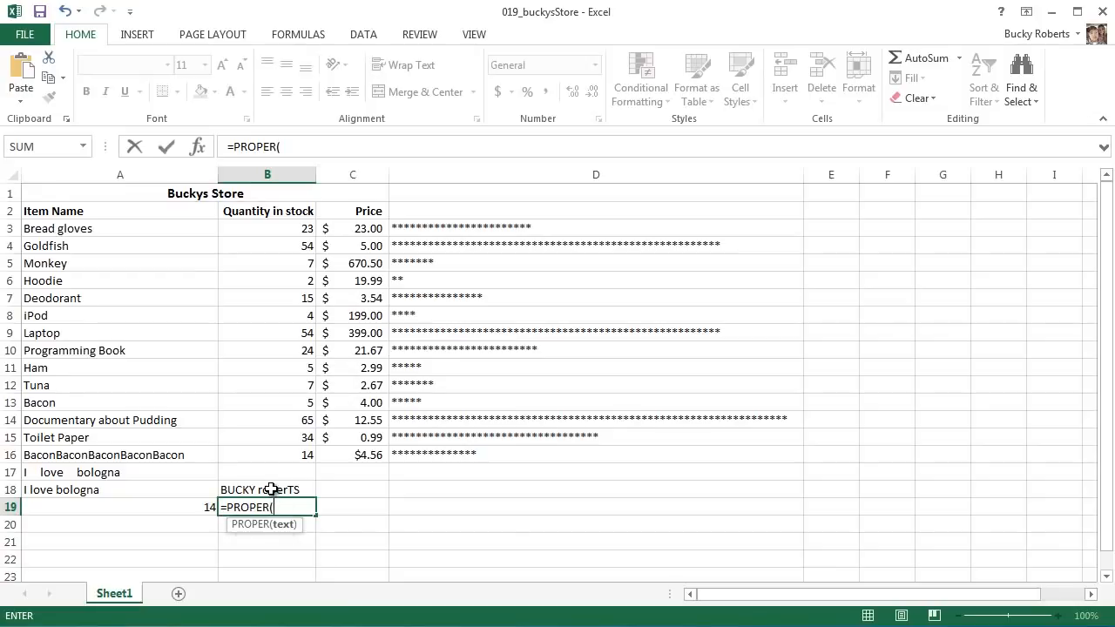
pyautogui.click(273, 490)
pyautogui.write(')')
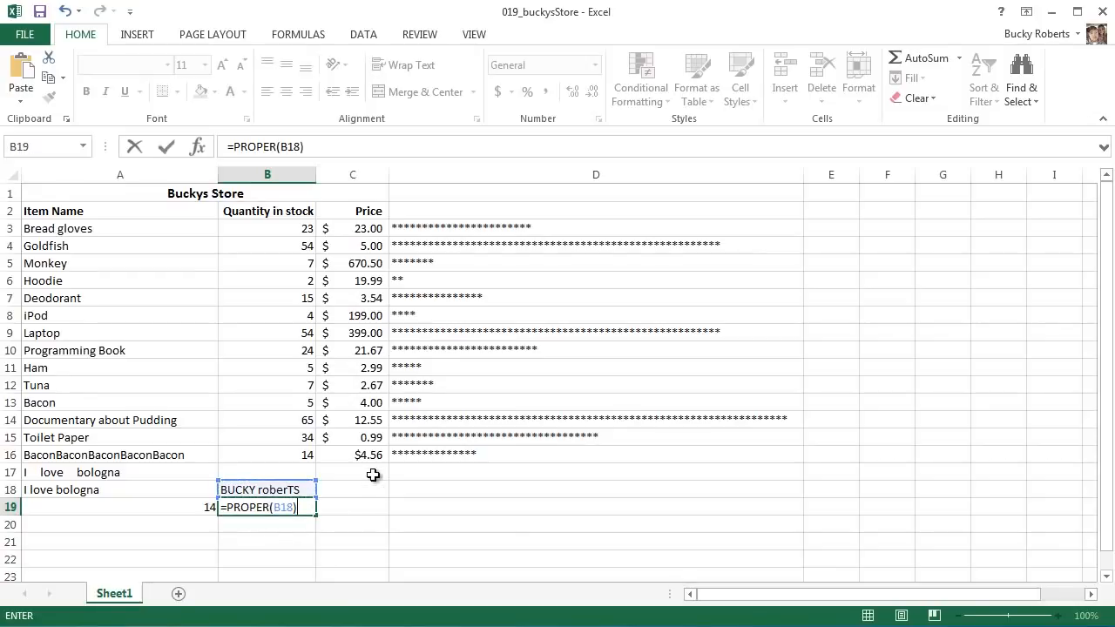
pyautogui.press('Return')
pyautogui.click(268, 511)
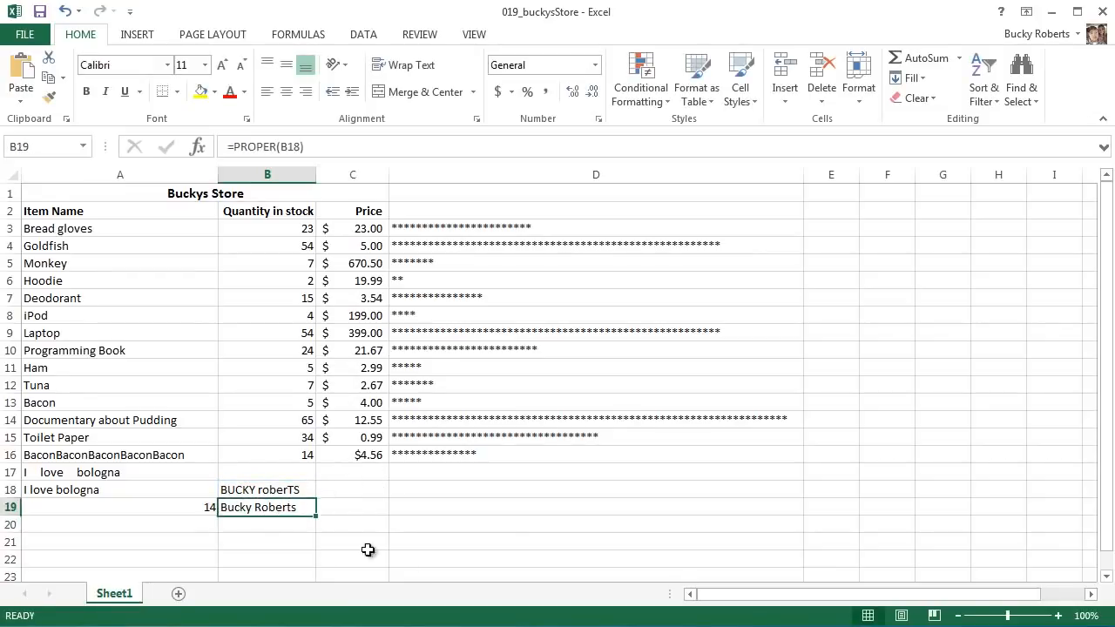
pyautogui.click(296, 492)
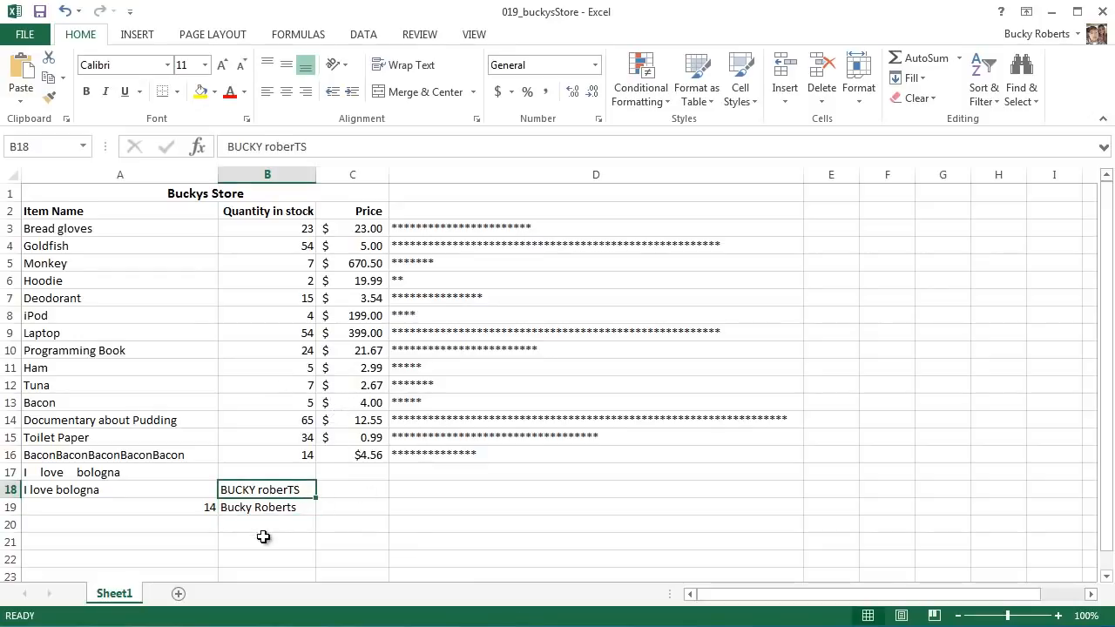
pyautogui.click(280, 508)
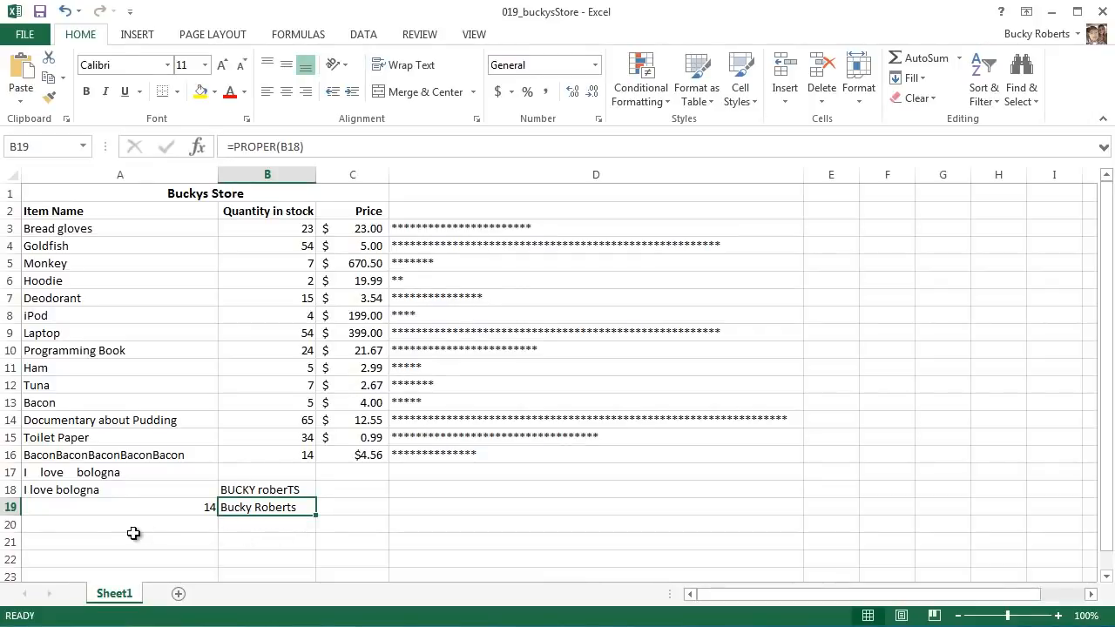
# - Start a SUBSTITUTE formula in A21 with the sentence "I love my mom" as its text argument
pyautogui.click(56, 541)
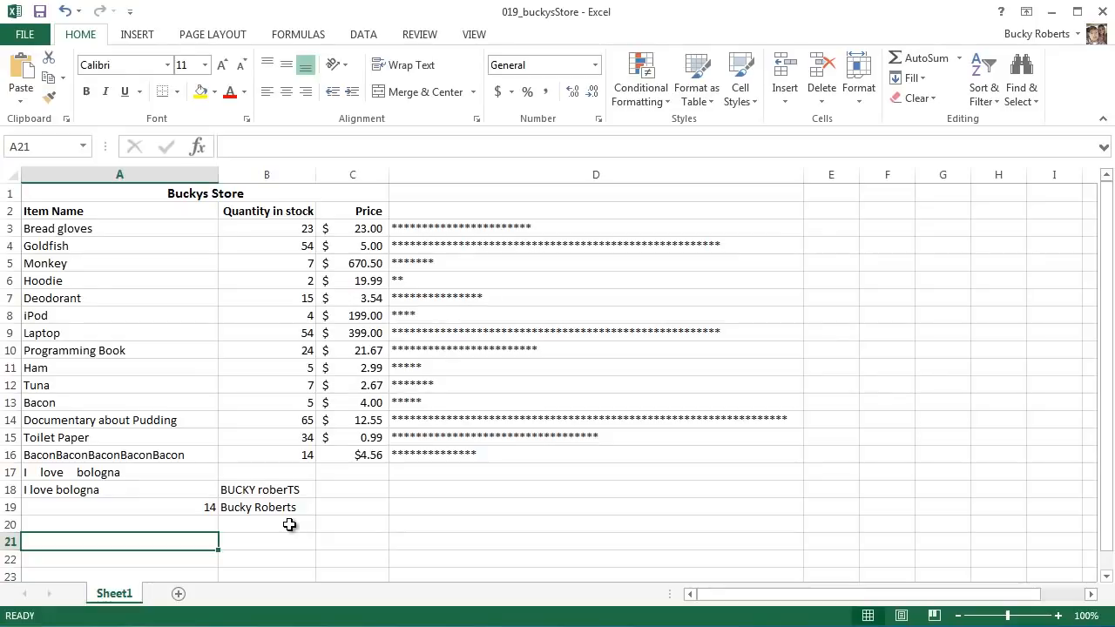
pyautogui.write('=SUB')
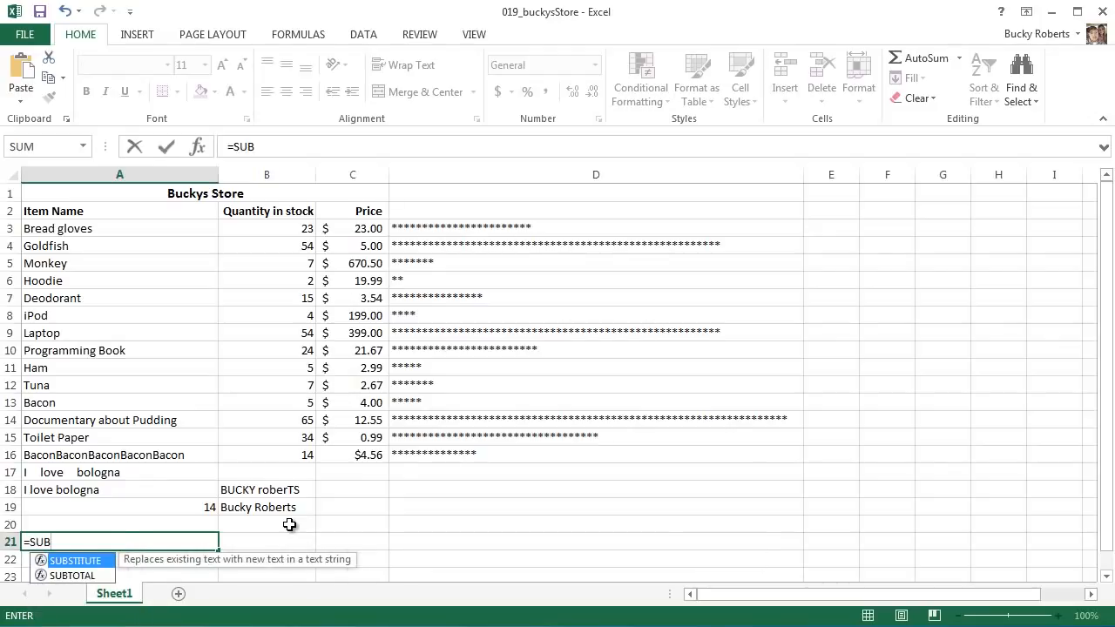
pyautogui.press('Tab')
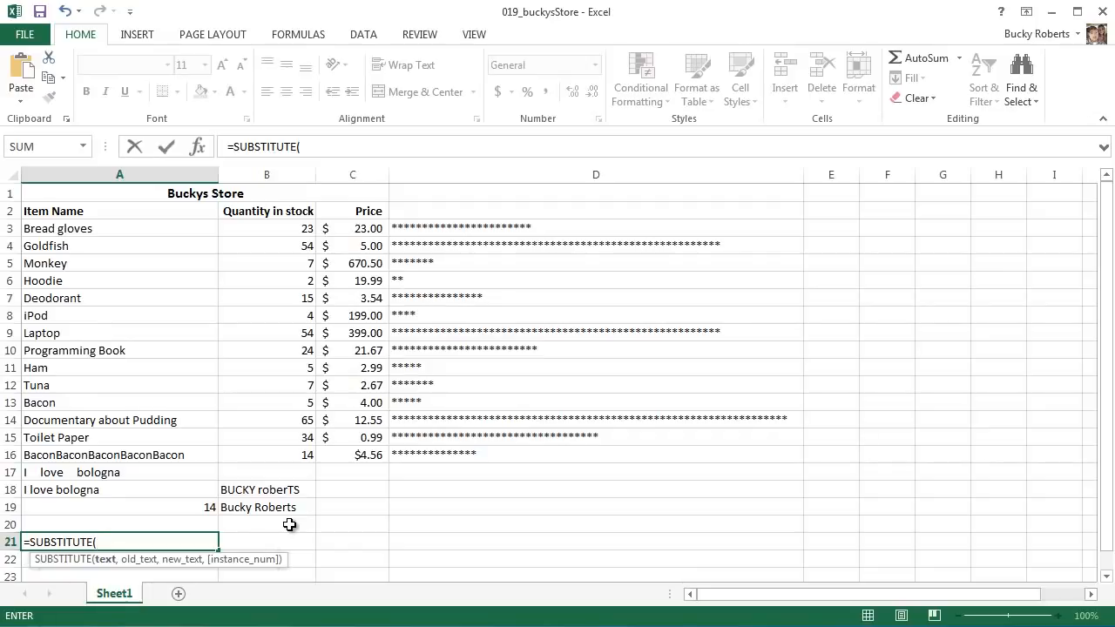
pyautogui.write('""')
pyautogui.press('Return')
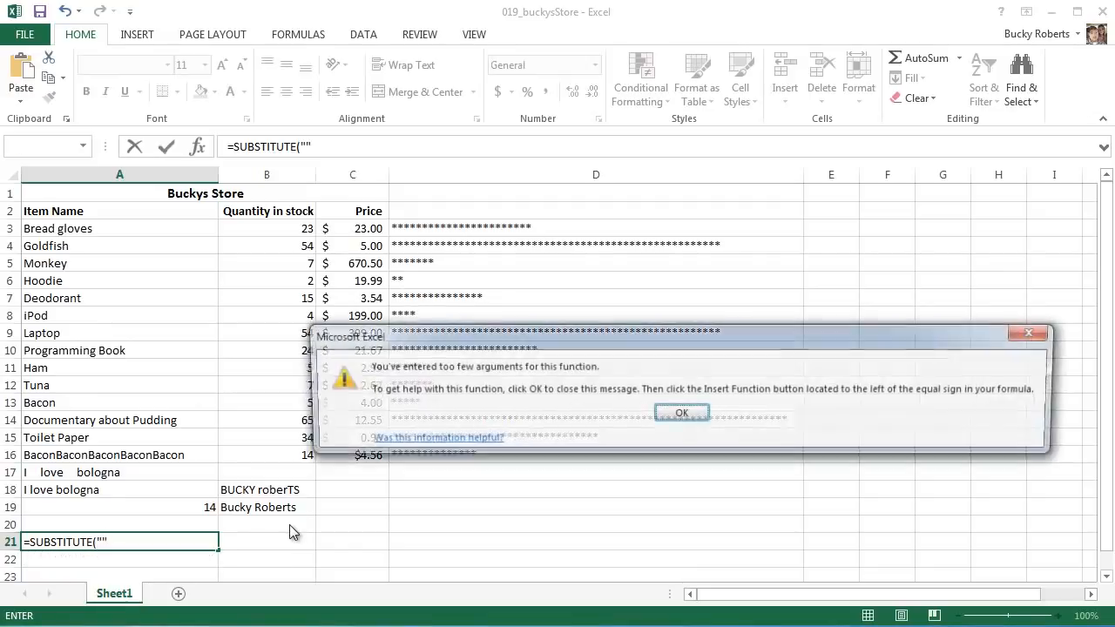
pyautogui.press('Return')
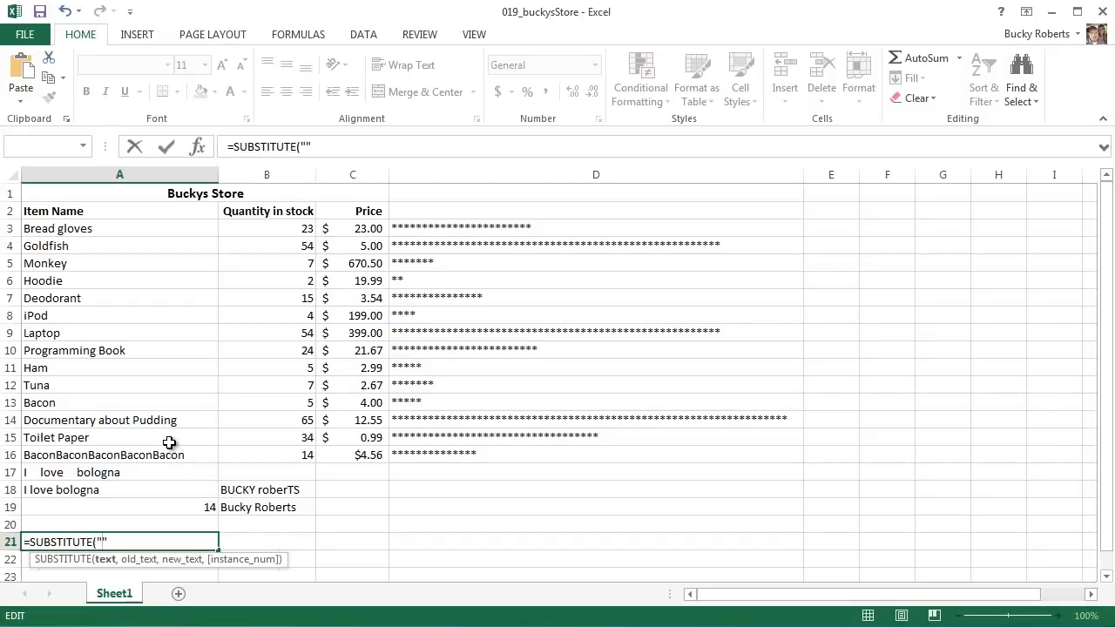
pyautogui.write('I love my mom"')
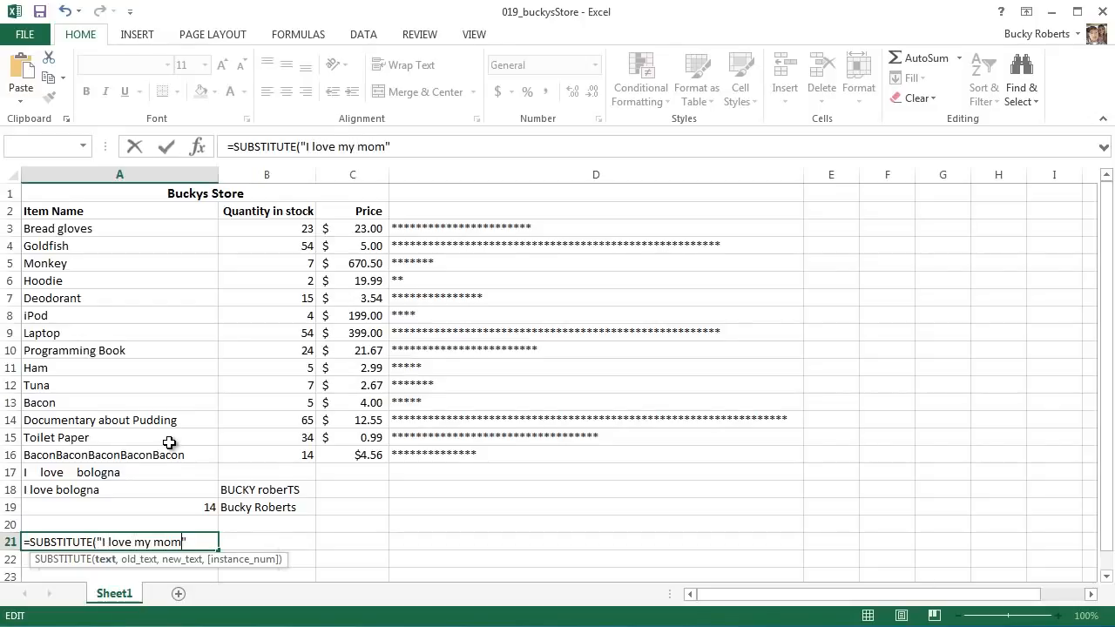
pyautogui.write(', "')
# - Complete the A21 formula with "mom" as the old text and "cheeseburgers" as the new text, and enter it
pyautogui.write('mom')
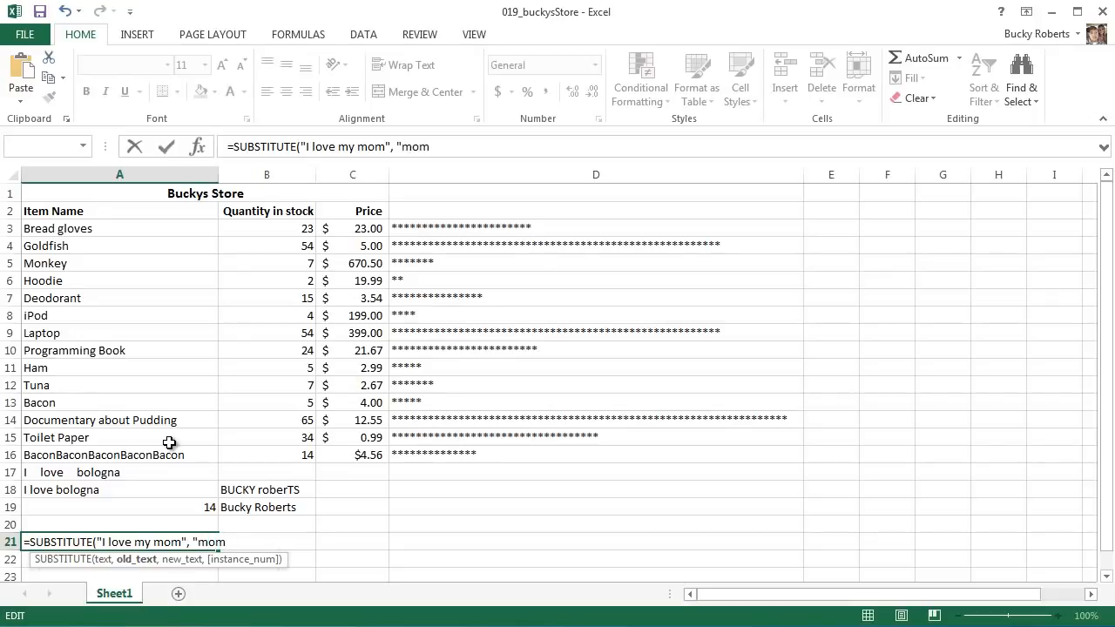
pyautogui.write('",')
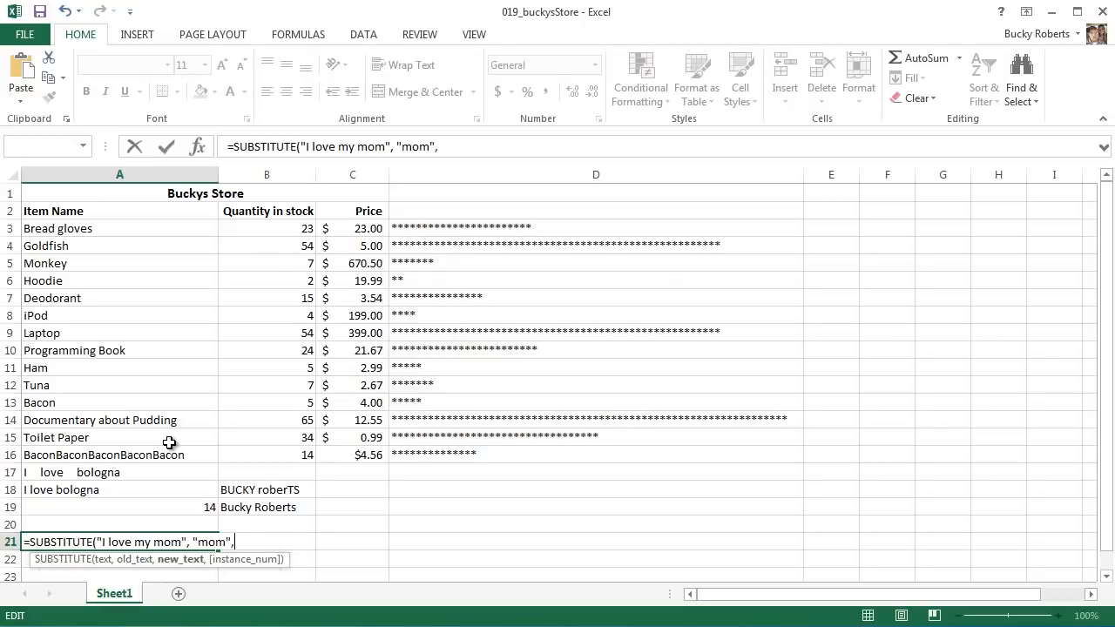
pyautogui.write(' "cheeseburgers")')
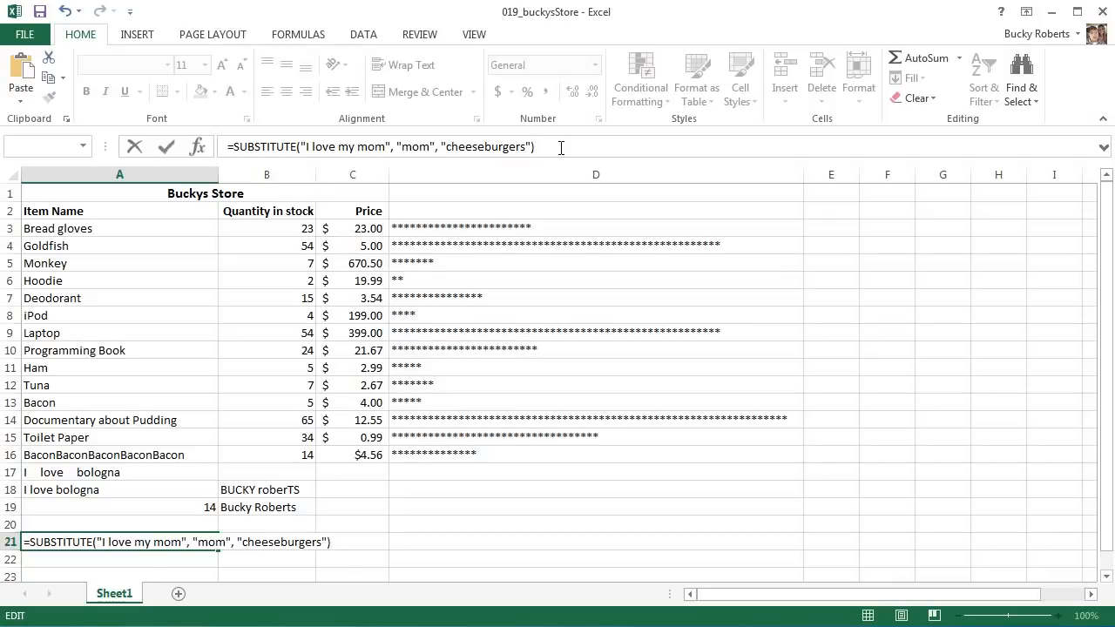
pyautogui.press('Return')
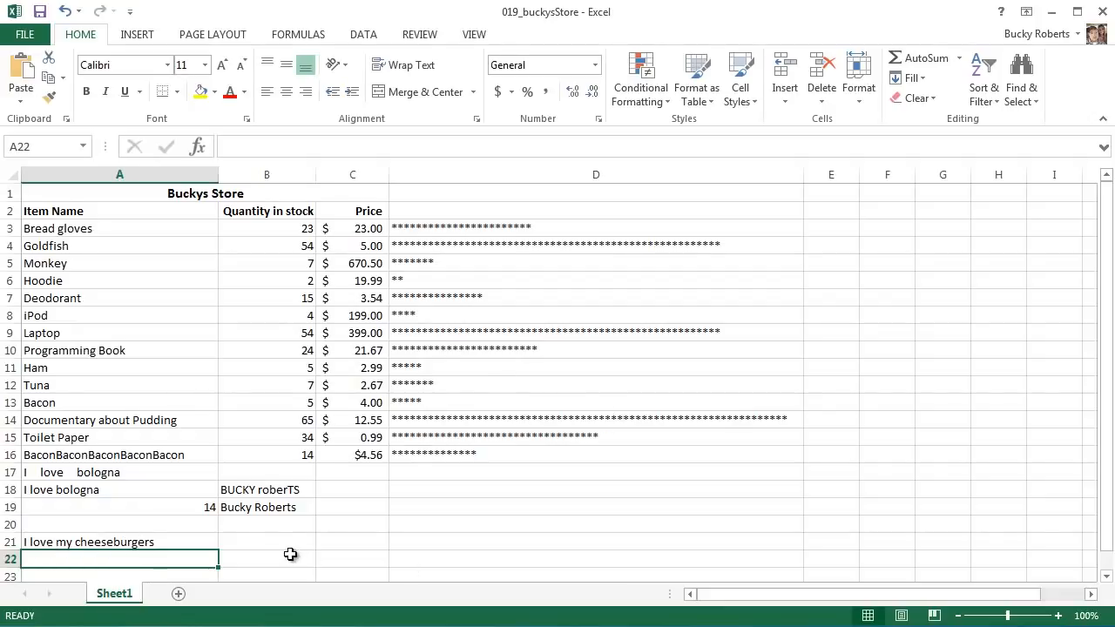
pyautogui.click(282, 527)
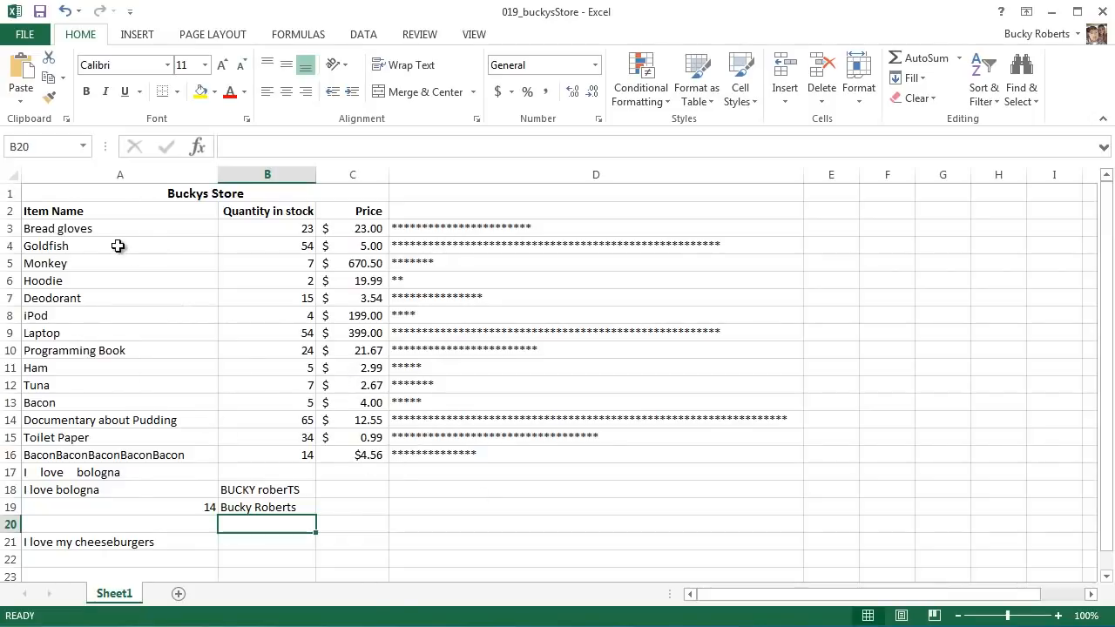
pyautogui.click(126, 199)
pyautogui.moveTo(131, 208); pyautogui.dragTo(656, 546)
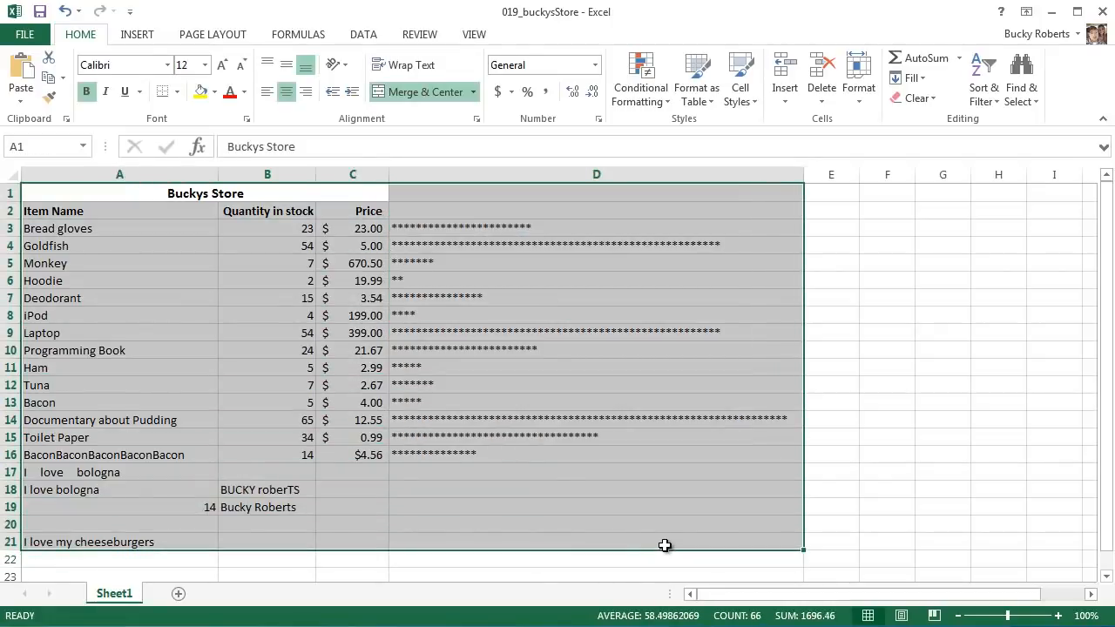
pyautogui.click(669, 480)
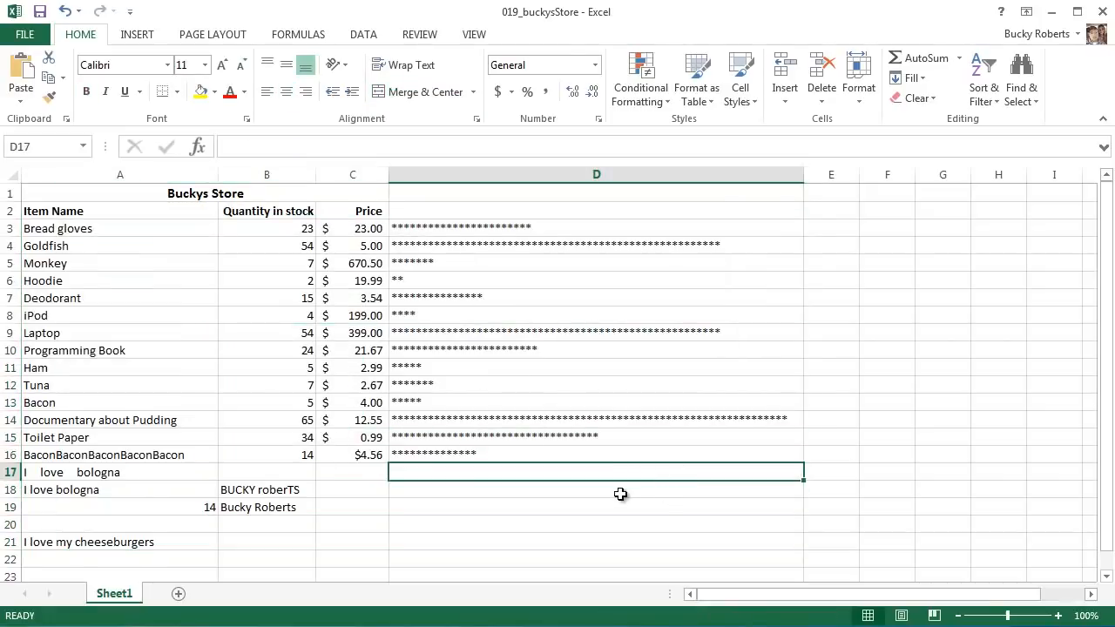